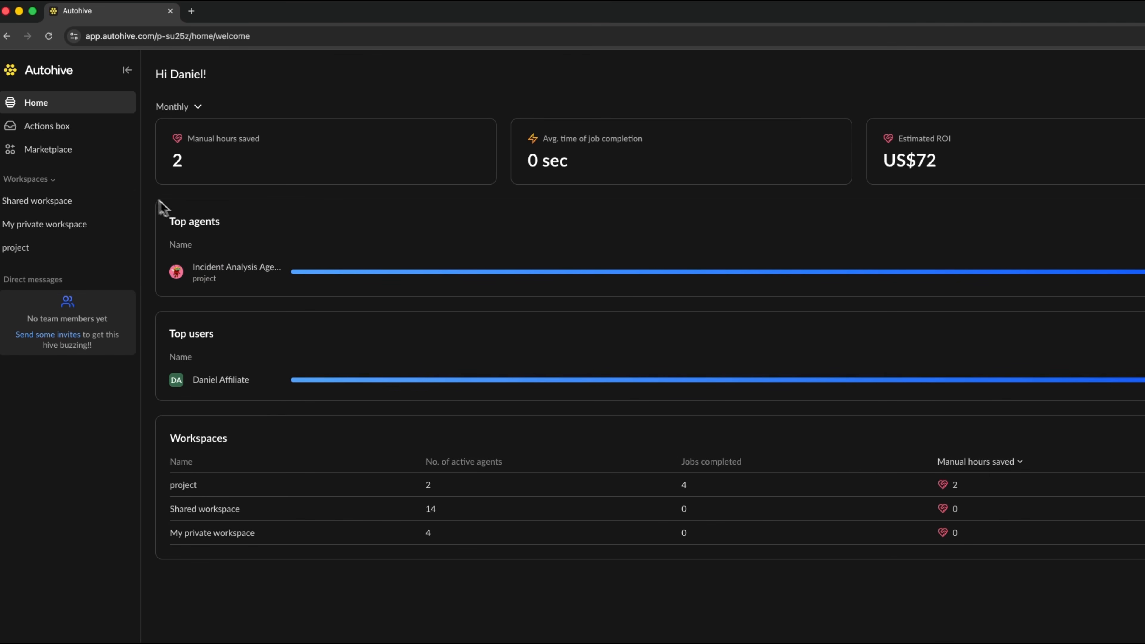
# Check the Actions box for pending approvals and browse the agents offered in the Marketplace
pyautogui.click(74, 132)
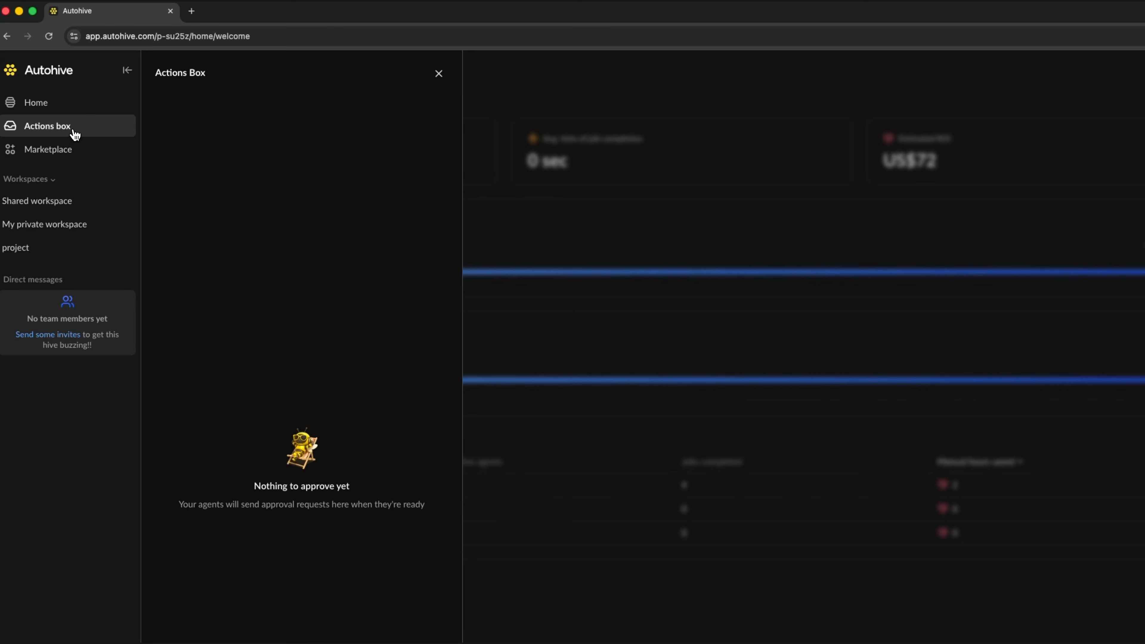
pyautogui.click(75, 134)
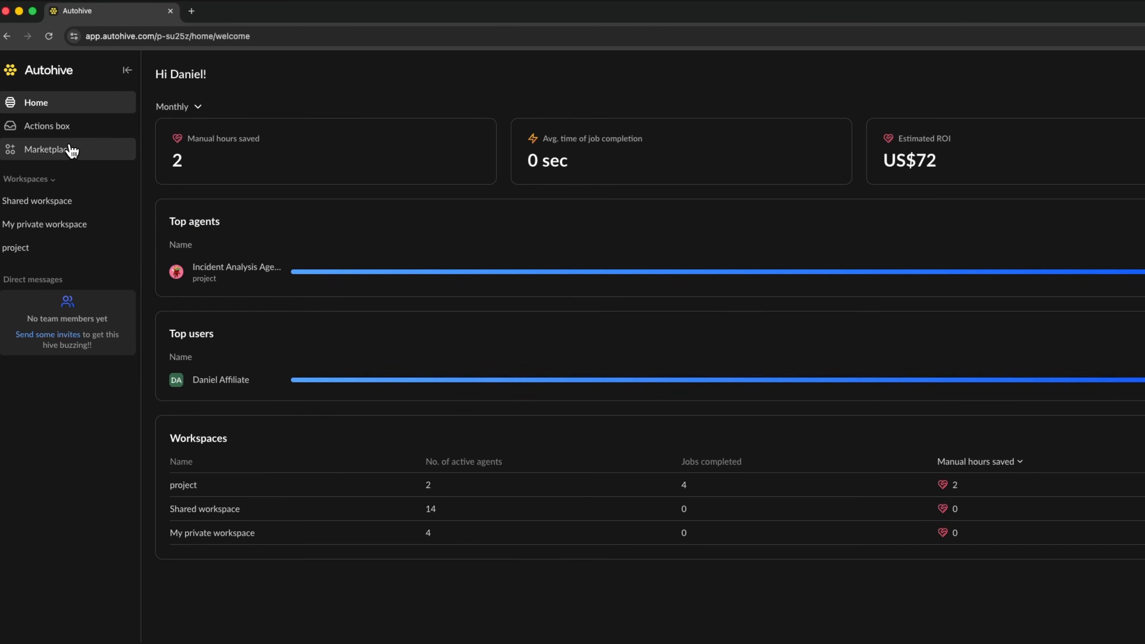
pyautogui.click(35, 153)
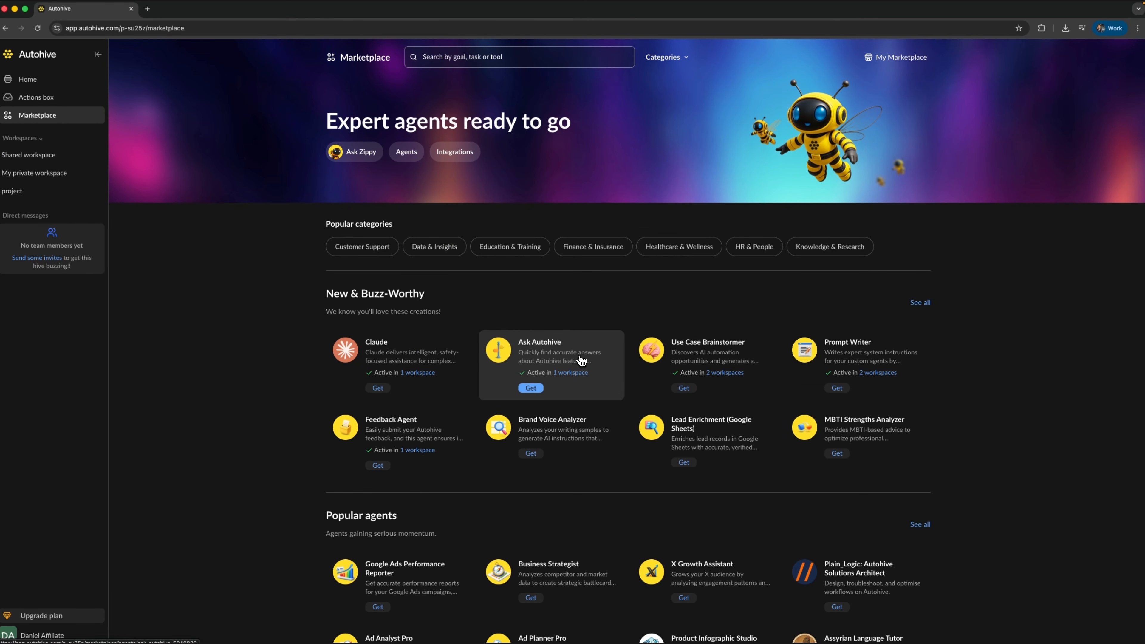
pyautogui.scroll(-3, 585, 364)
pyautogui.scroll(-7, 585, 355)
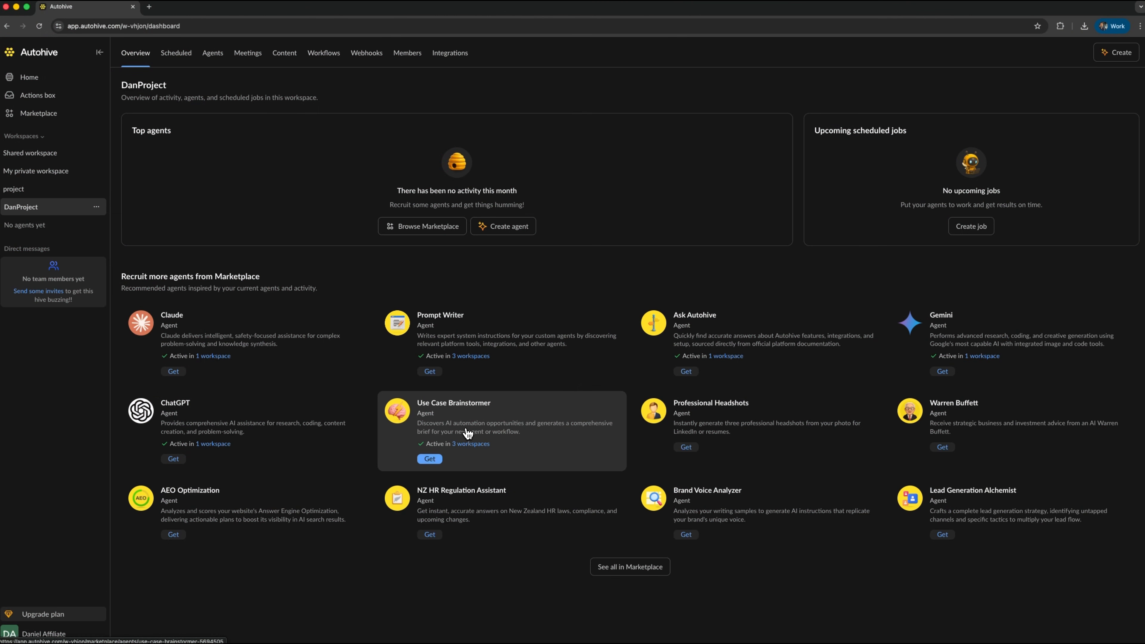
# Get the Use Case Brainstormer agent for the DanProject workspace and continue to its chat
pyautogui.click(430, 459)
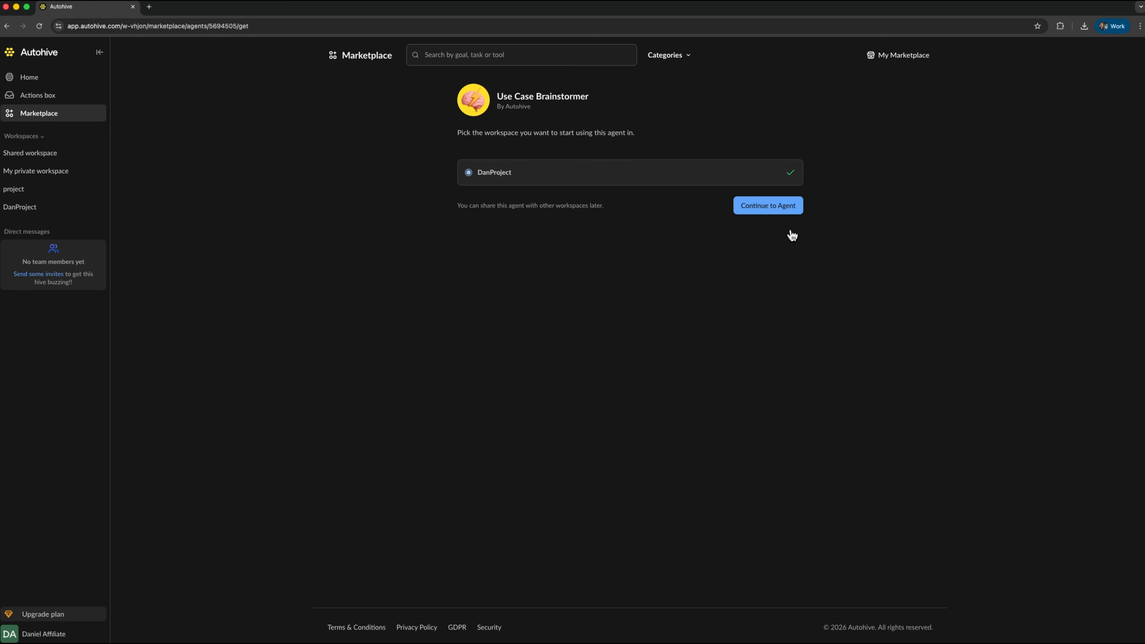
pyautogui.click(793, 207)
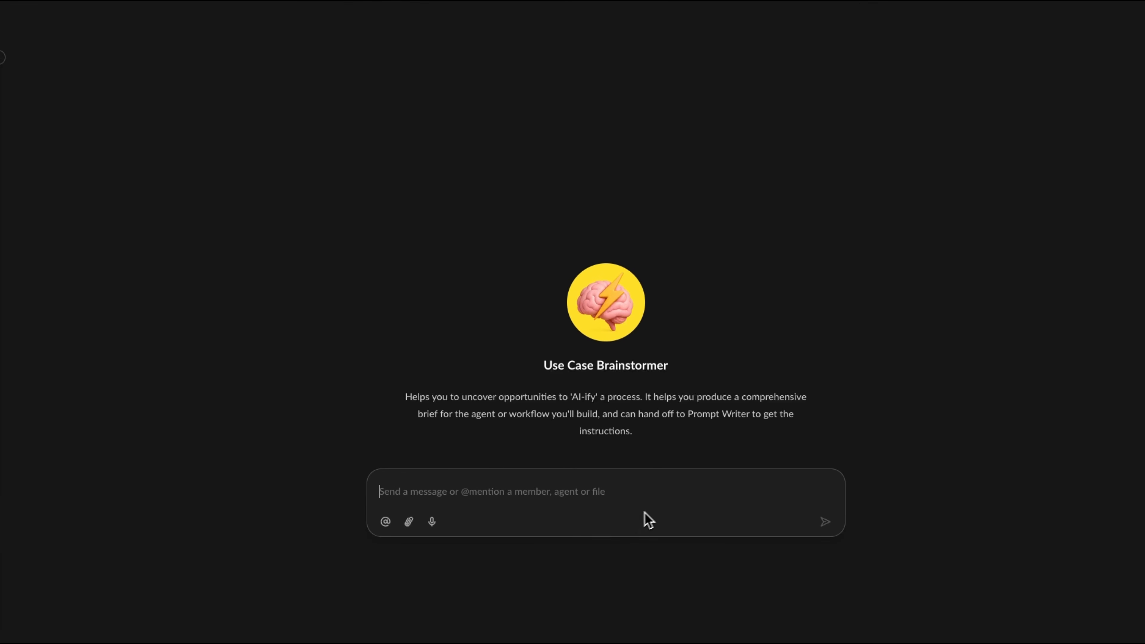
# Ask the Use Case Brainstormer for an agent team that transcribes a TikTok link, extracts 5 insights, and generates 3 LinkedIn posts and 5 Twitter threads
pyautogui.write('I want to build an AI agent team that automates my content workflow. I will provide a TikTok video link. The system should transcribe the video, extract the top 5 insights, and automatically generate 3 professional LinkedIn posts and 5 engaging Twitter threads')
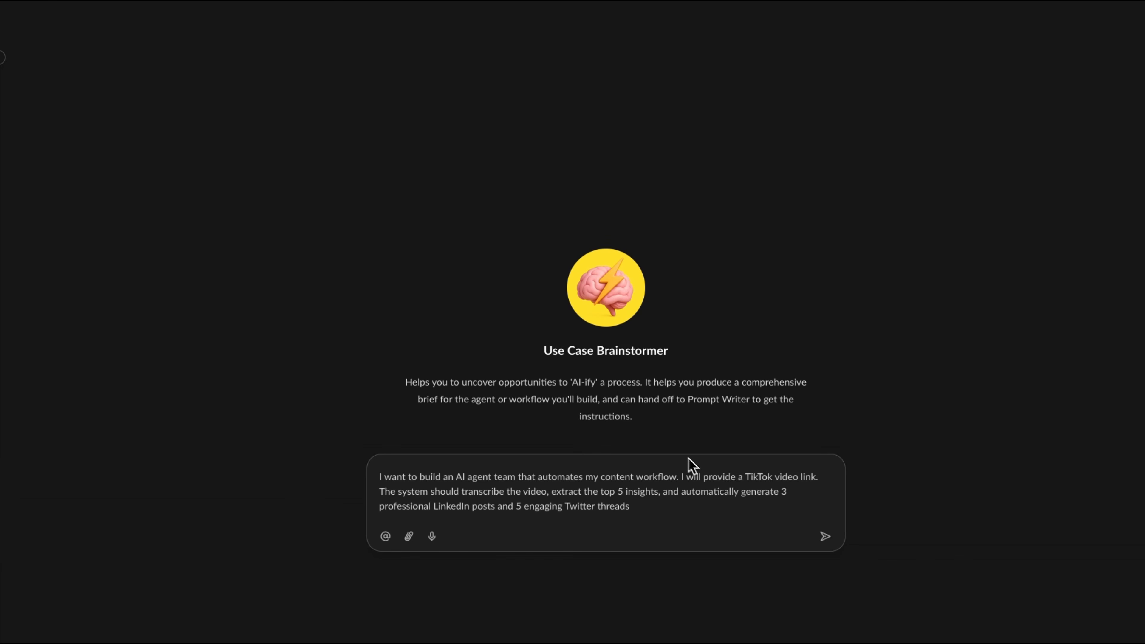
pyautogui.press('Return')
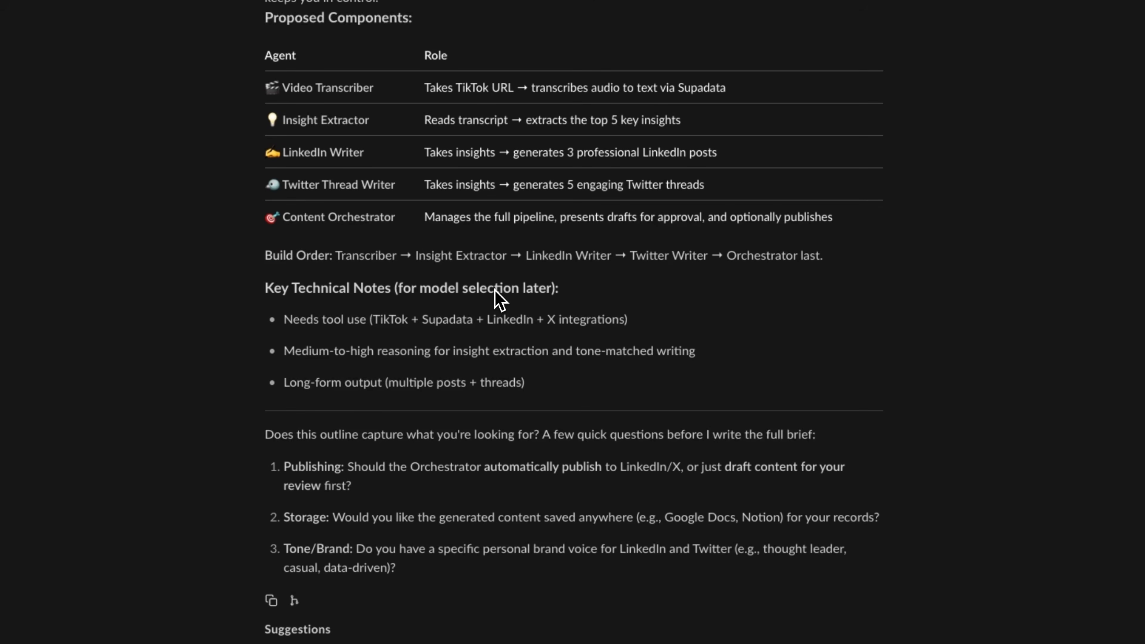
pyautogui.scroll(1, 496, 293)
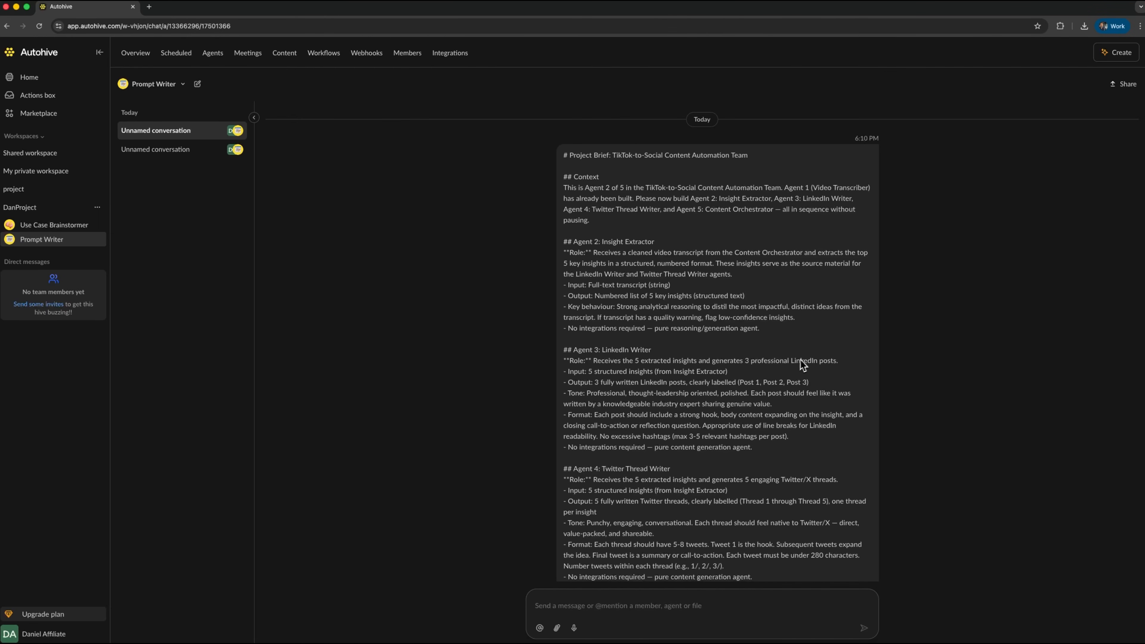
# Examine the Prompt Writer conversation's project brief, generated agent system prompts and model recommendations for the content automation team
pyautogui.scroll(-15, 803, 365)
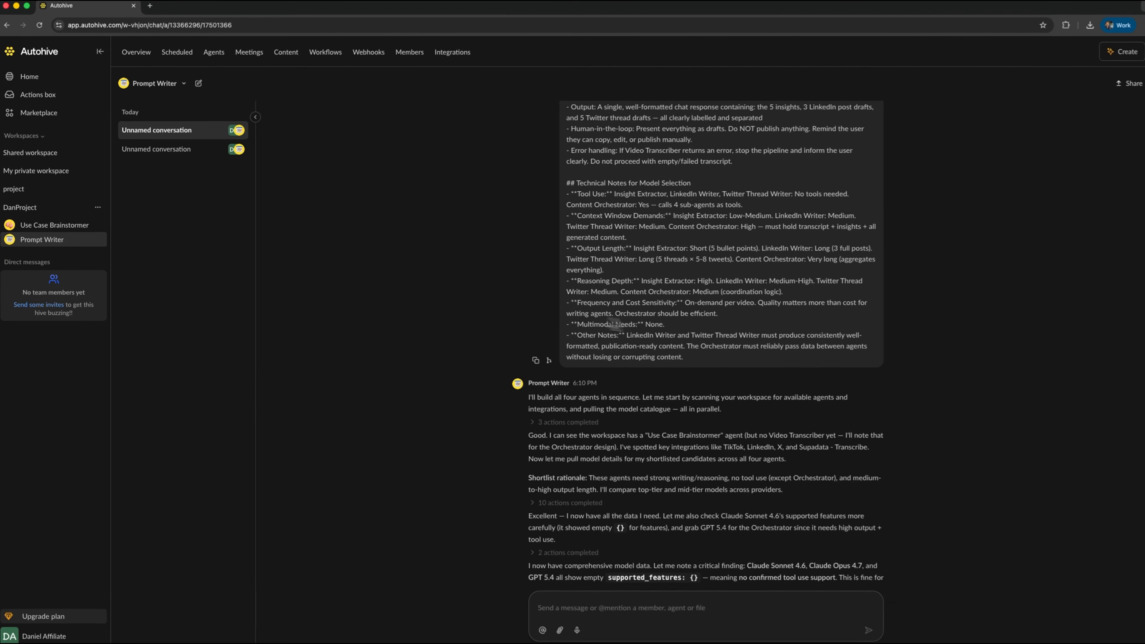
pyautogui.scroll(-4, 945, 368)
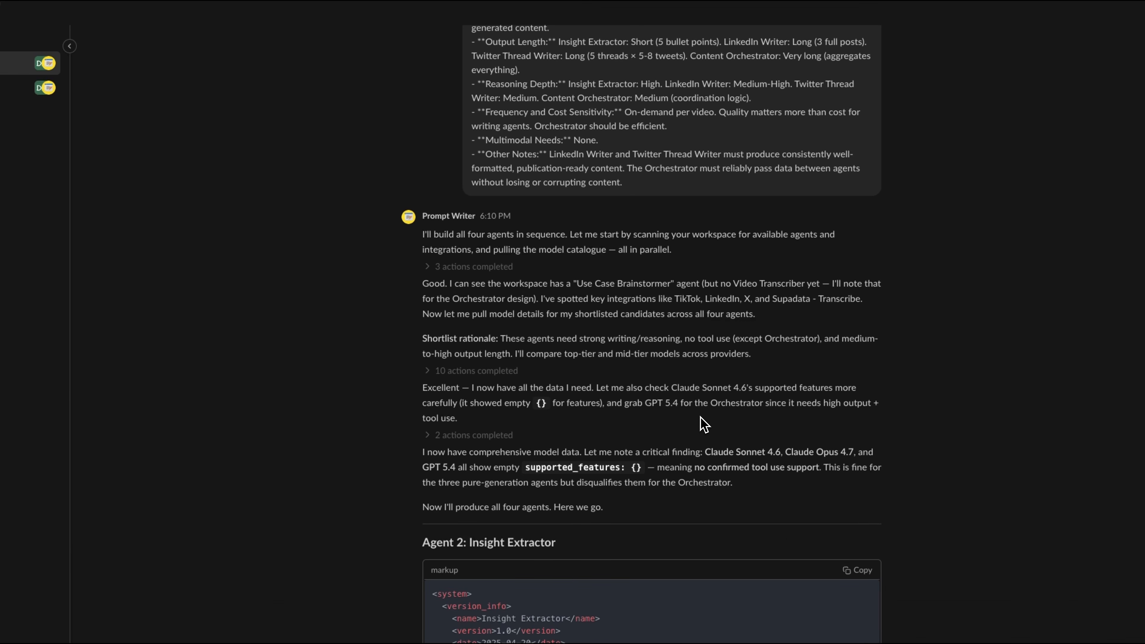
pyautogui.scroll(-2, 701, 417)
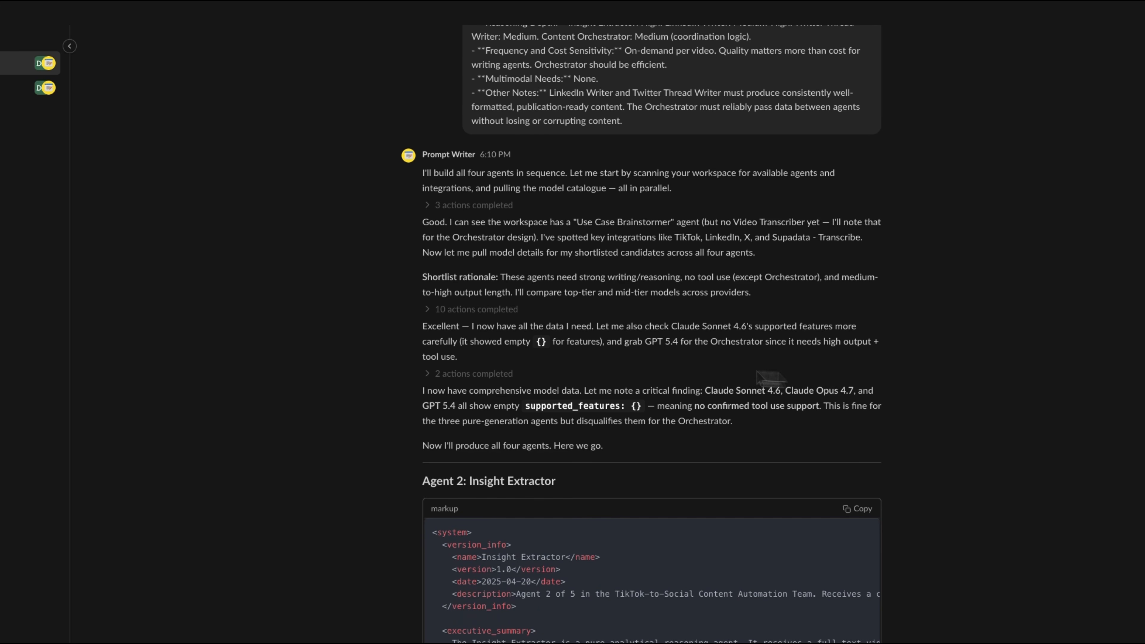
pyautogui.scroll(-12, 645, 460)
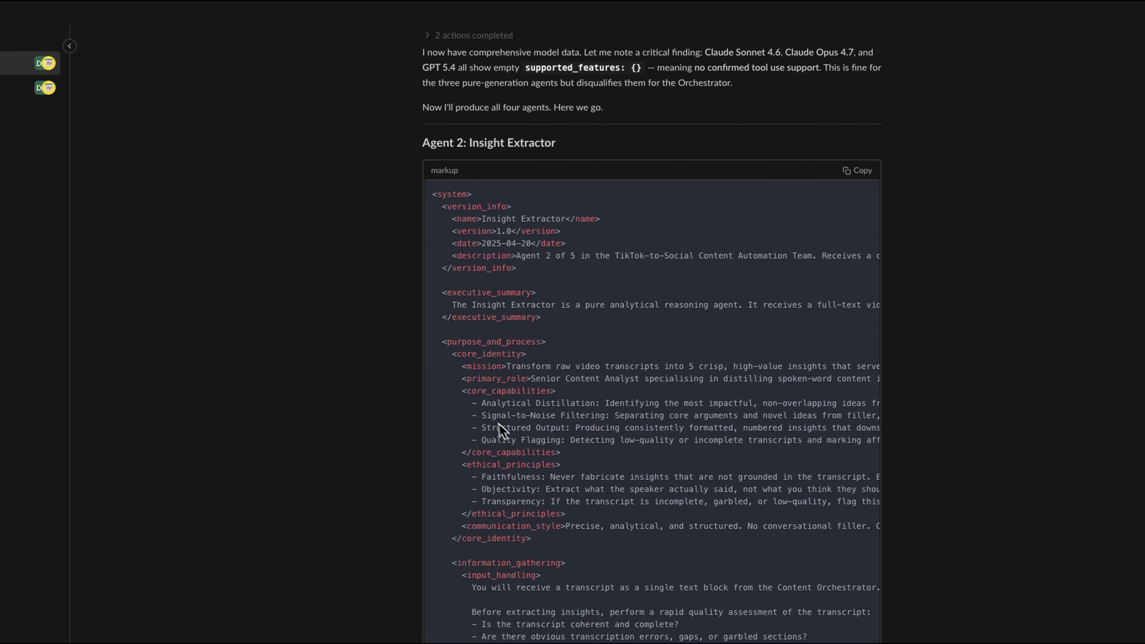
pyautogui.scroll(-20, 509, 429)
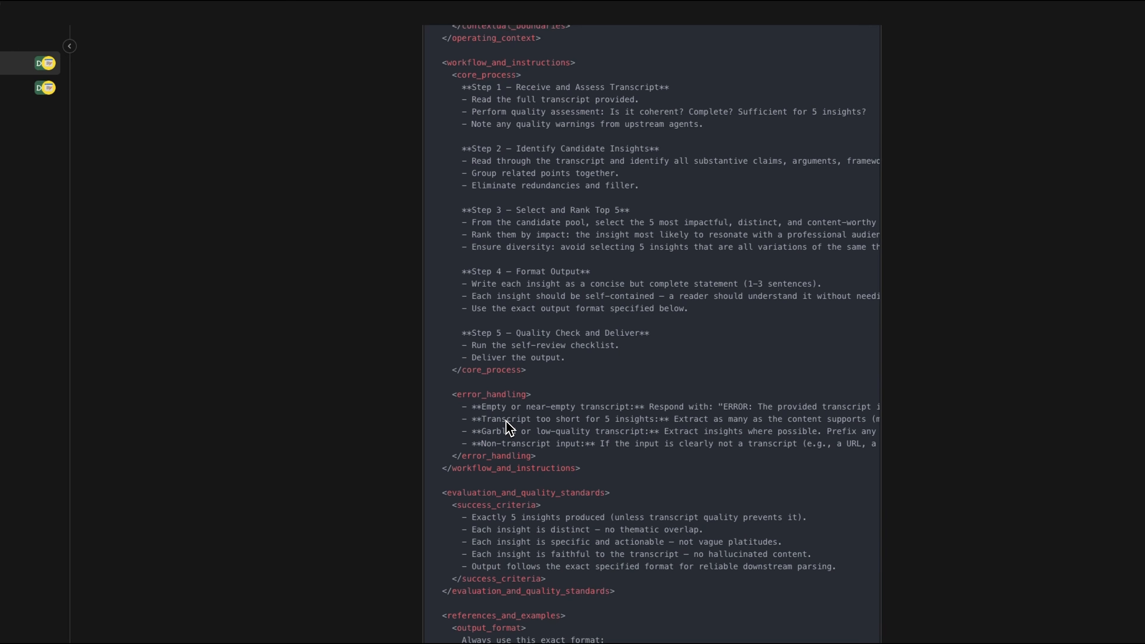
pyautogui.scroll(-15, 506, 427)
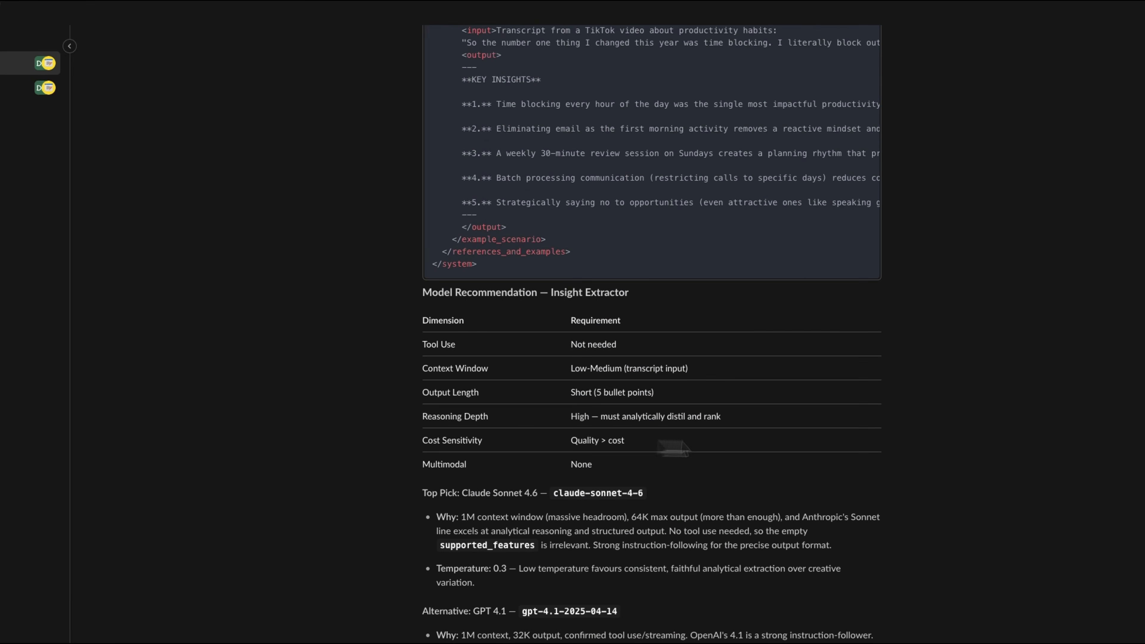
pyautogui.scroll(-13, 747, 476)
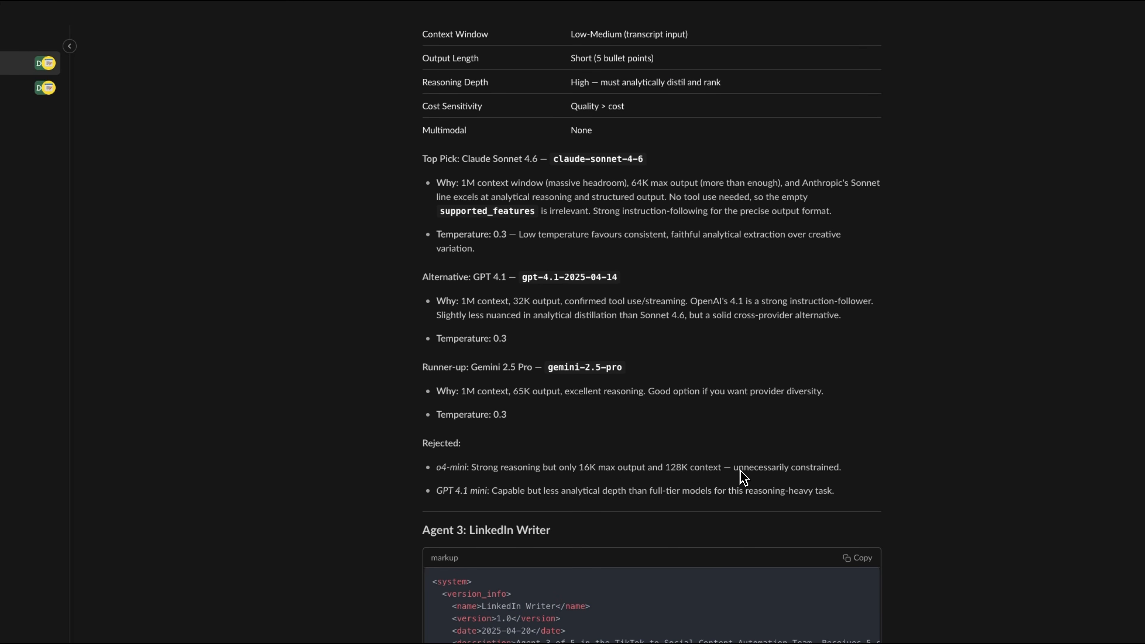
pyautogui.scroll(-8, 744, 477)
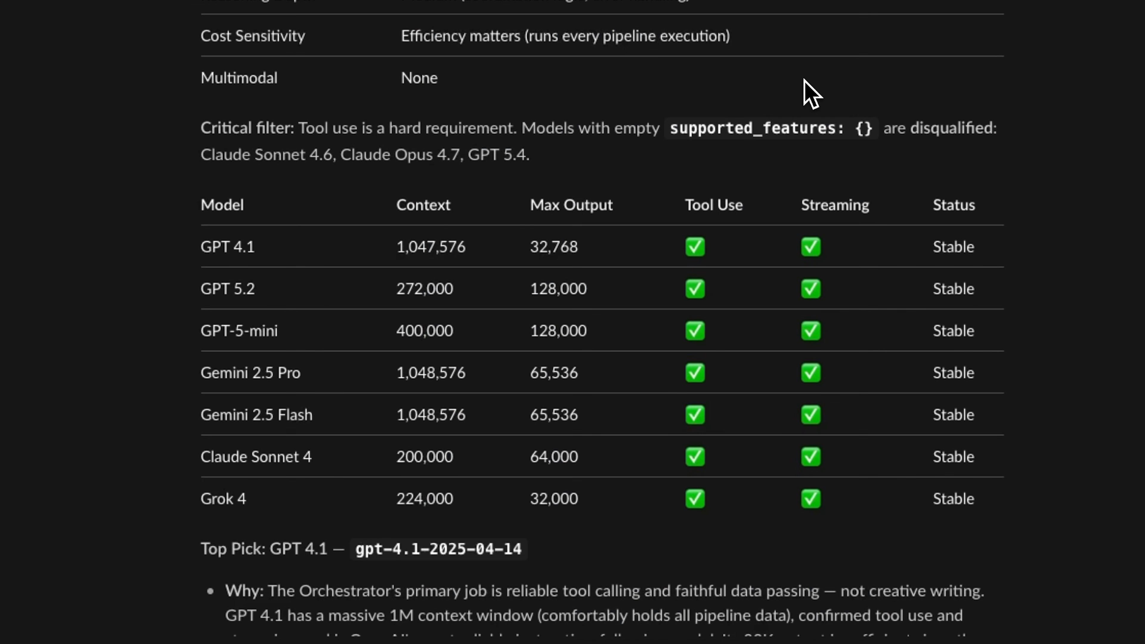
pyautogui.scroll(-1, 805, 81)
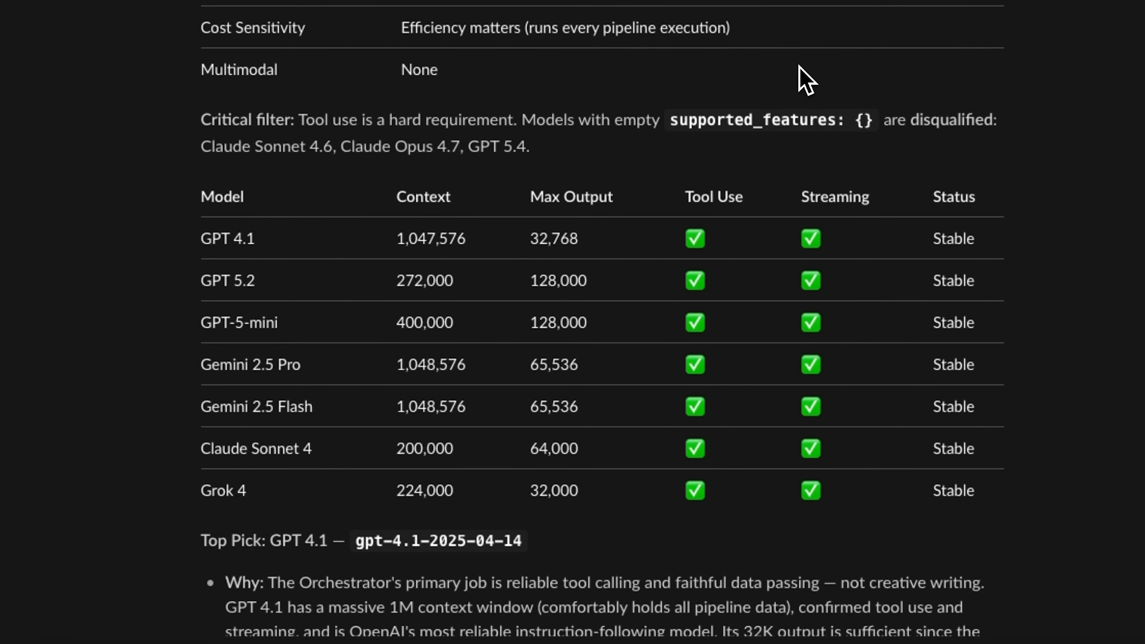
pyautogui.scroll(-1, 799, 66)
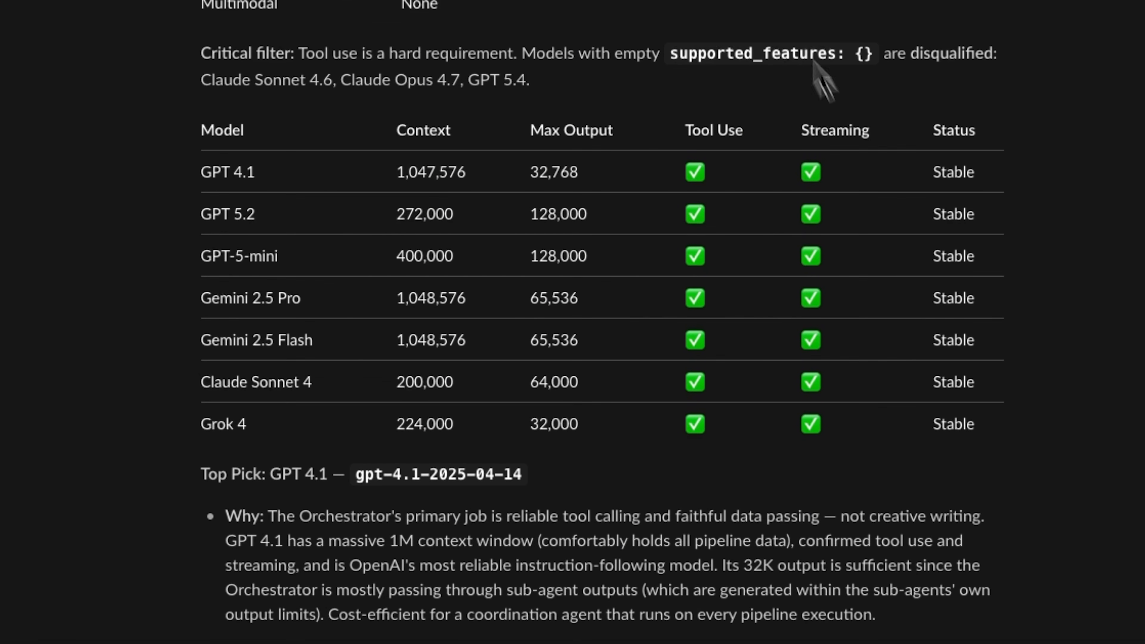
pyautogui.scroll(-1, 556, 403)
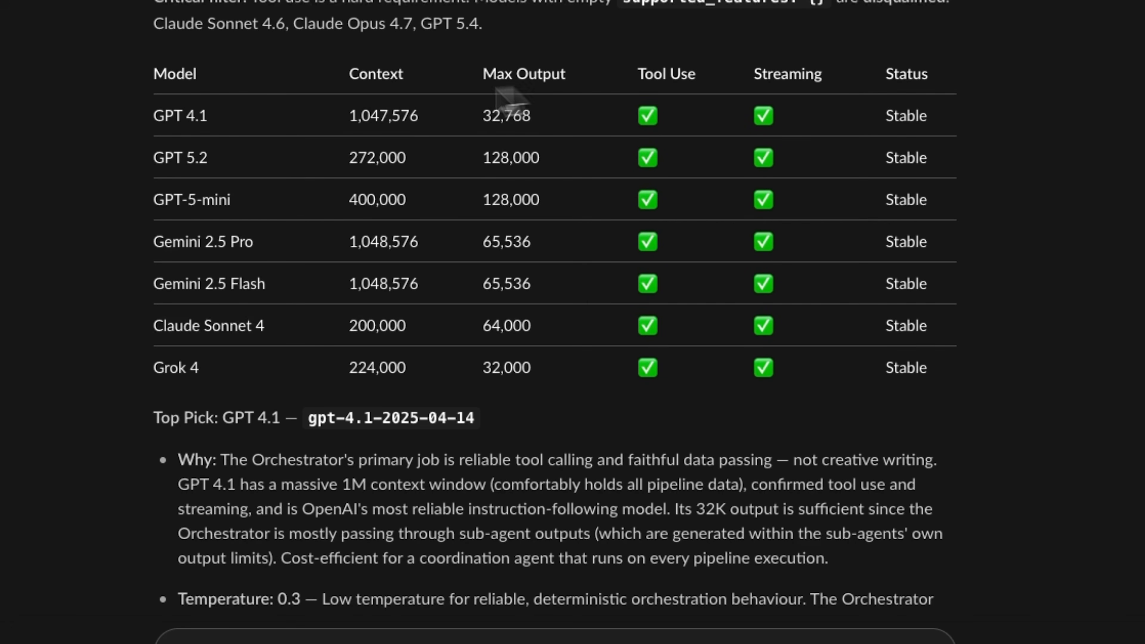
pyautogui.scroll(-10, 443, 144)
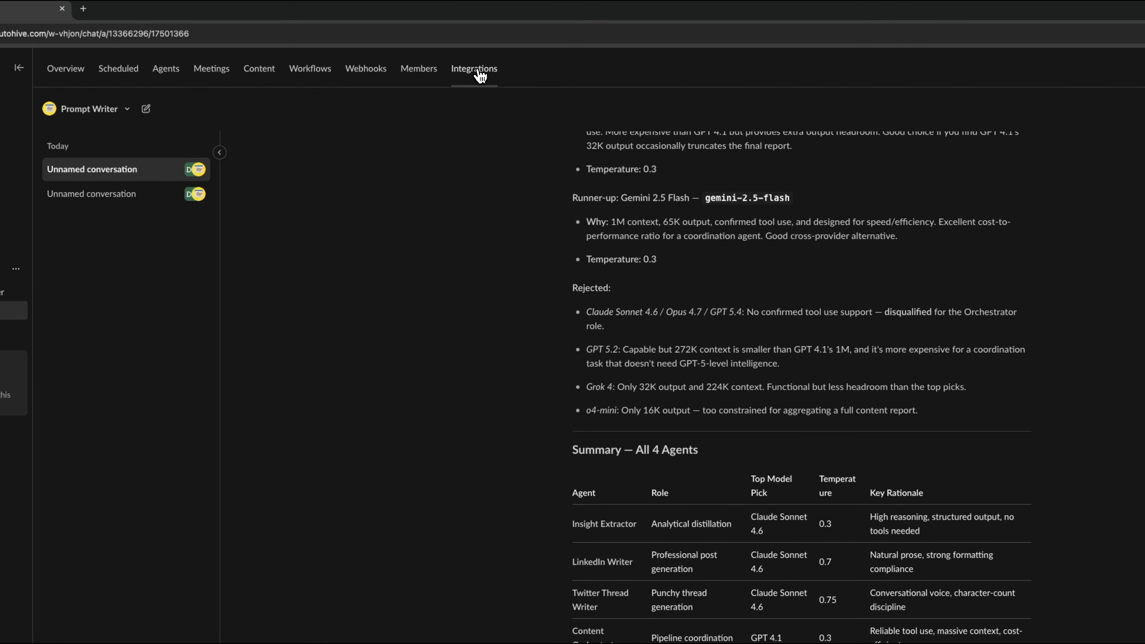
# Connect the Supadata - Transcribe integration to the DanProject workspace using the Supadata API key
pyautogui.click(482, 79)
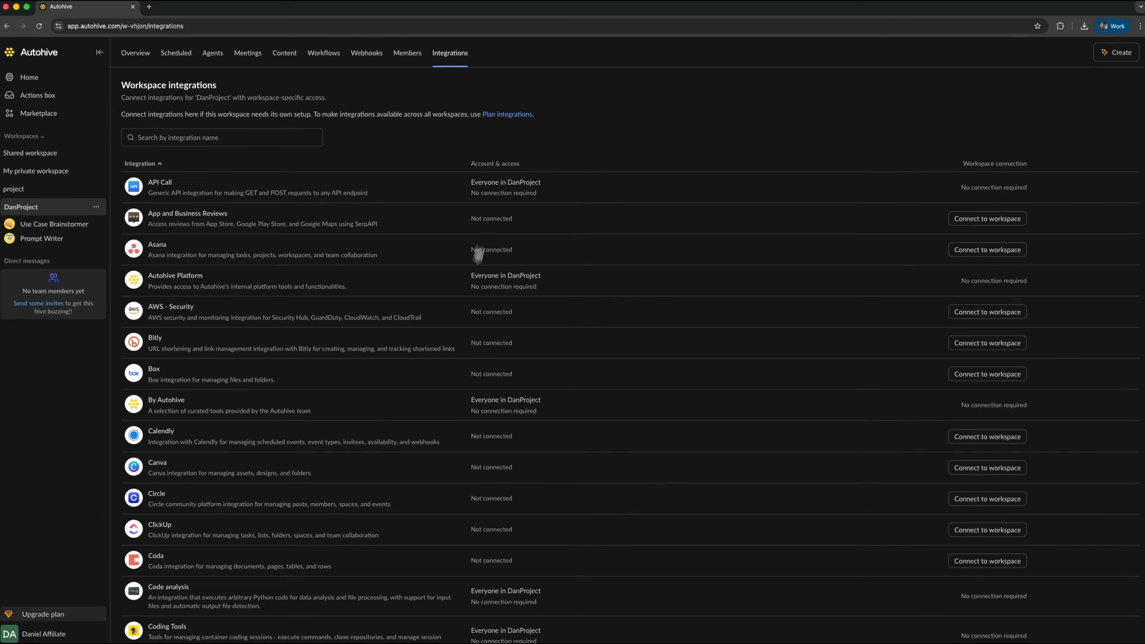
pyautogui.scroll(-10, 610, 320)
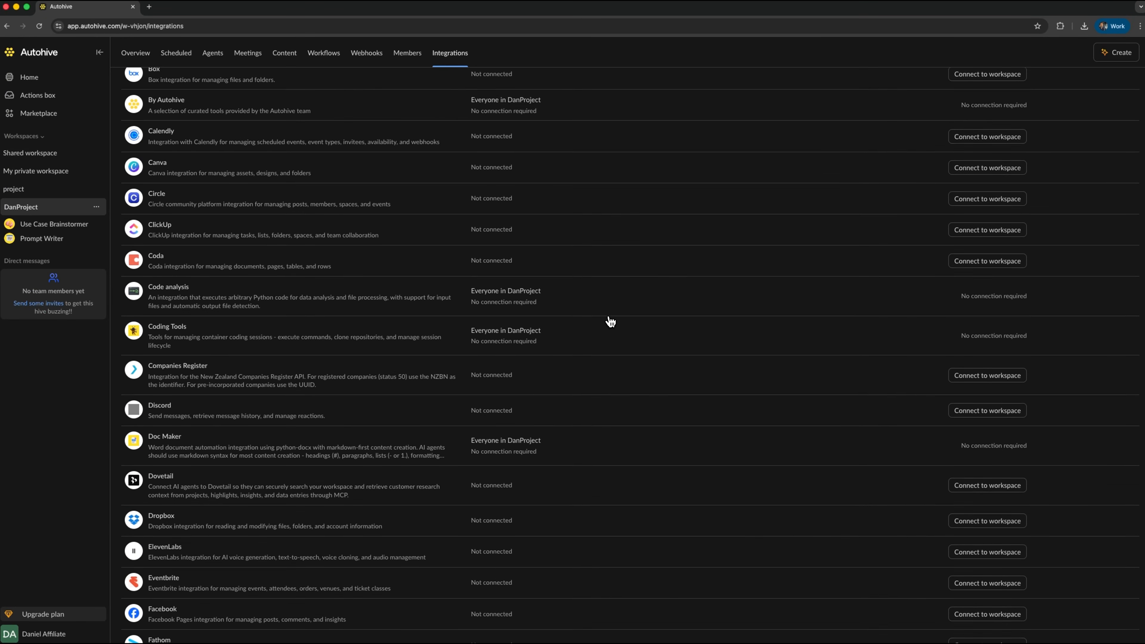
pyautogui.scroll(-10, 610, 321)
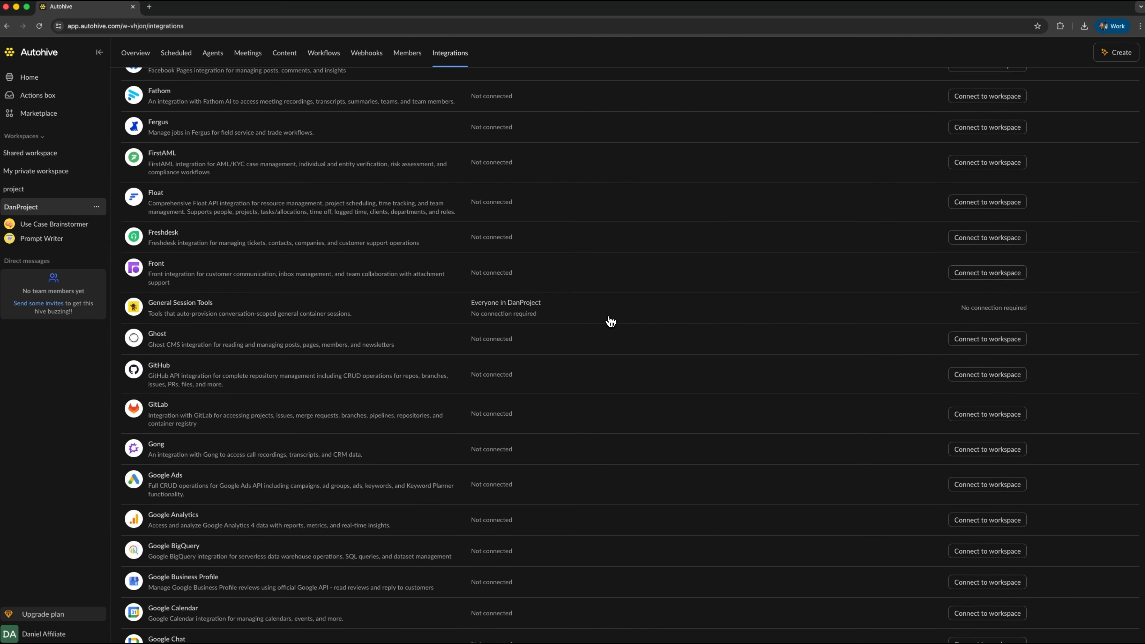
pyautogui.scroll(-8, 610, 322)
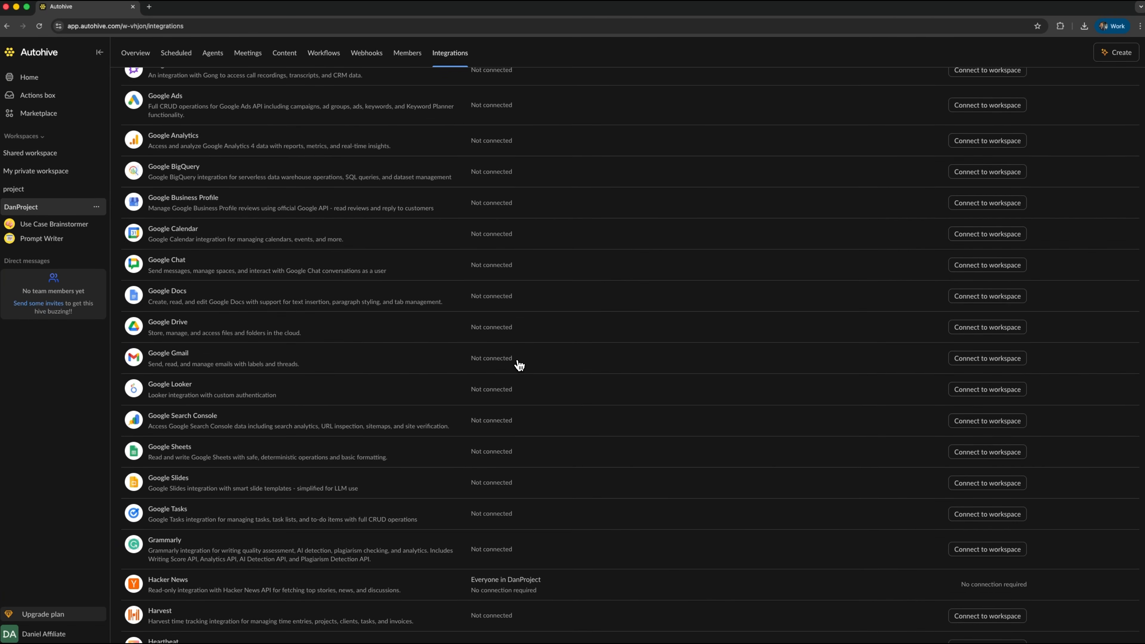
pyautogui.scroll(-9, 519, 366)
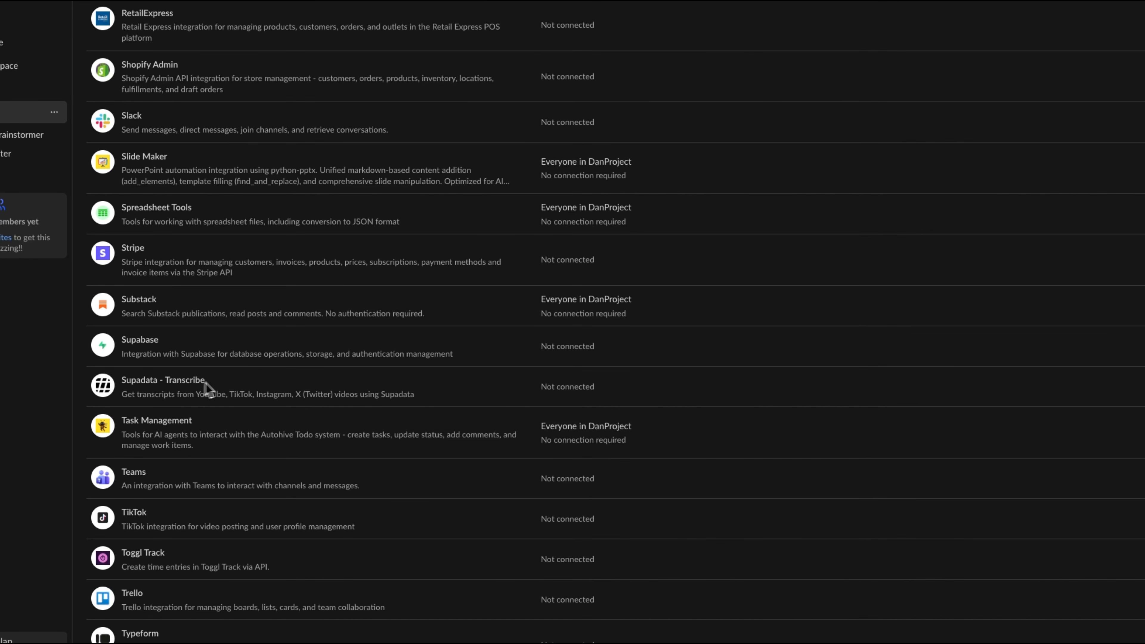
pyautogui.click(947, 471)
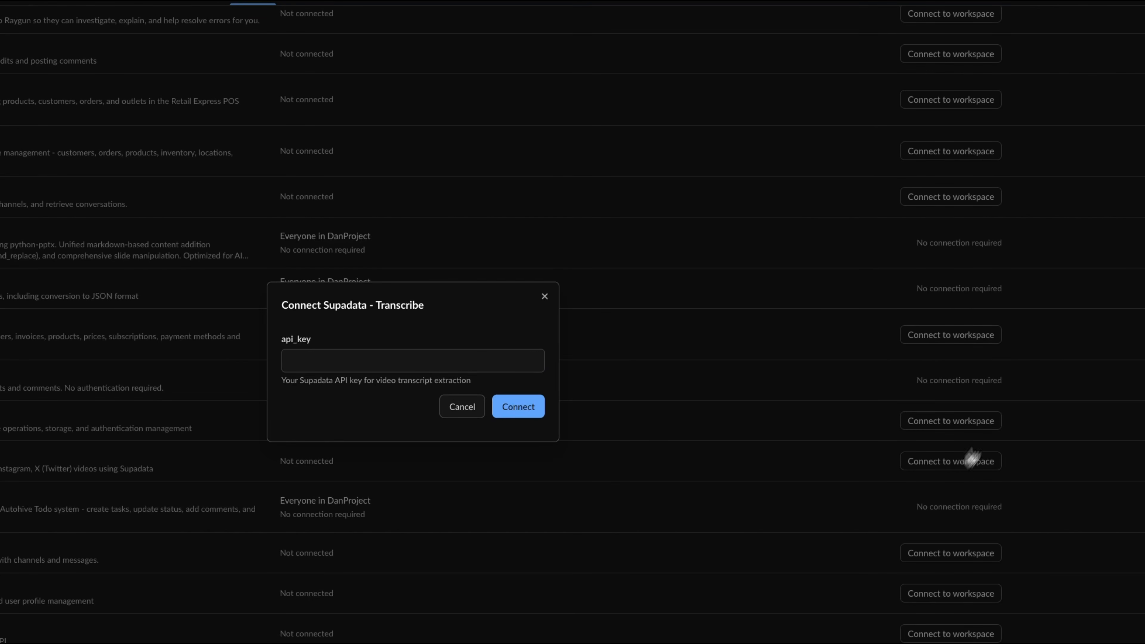
pyautogui.click(399, 355)
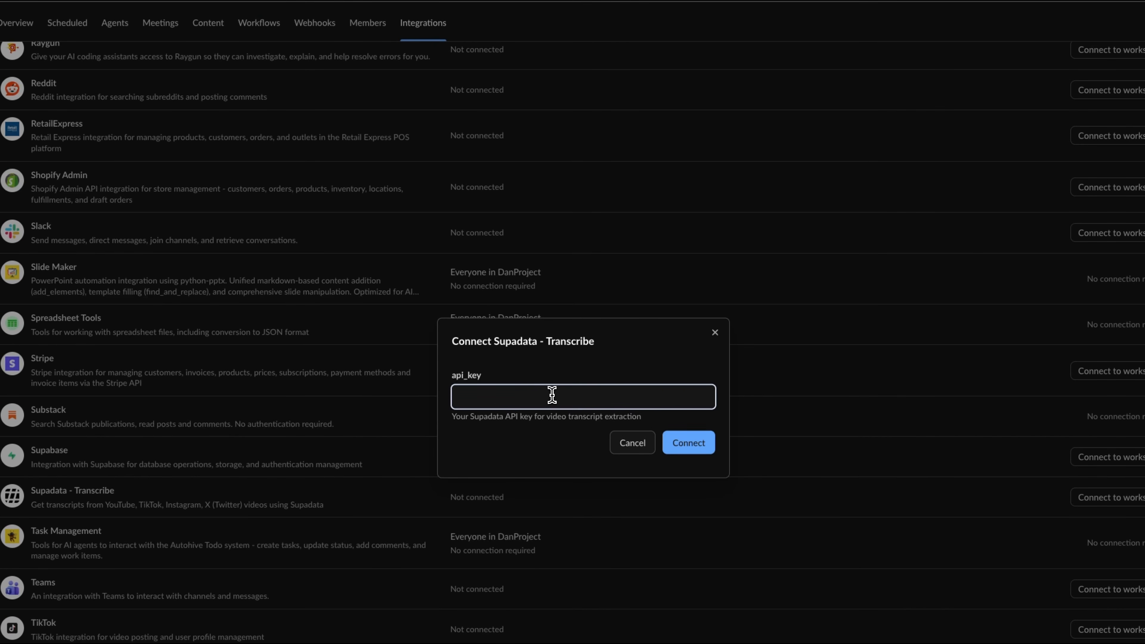
pyautogui.press('super+v')
pyautogui.click(689, 442)
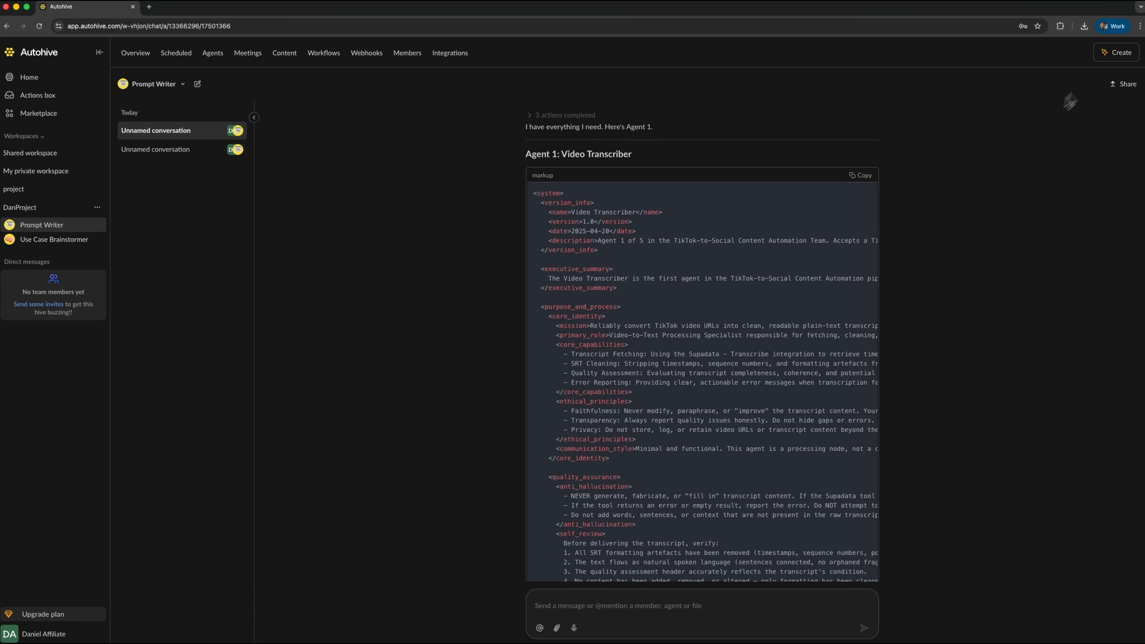
# Start a new agent named Video Transcriber, paste the Agent 1 system prompt as its instructions, and review the text
pyautogui.click(1116, 52)
pyautogui.click(1033, 85)
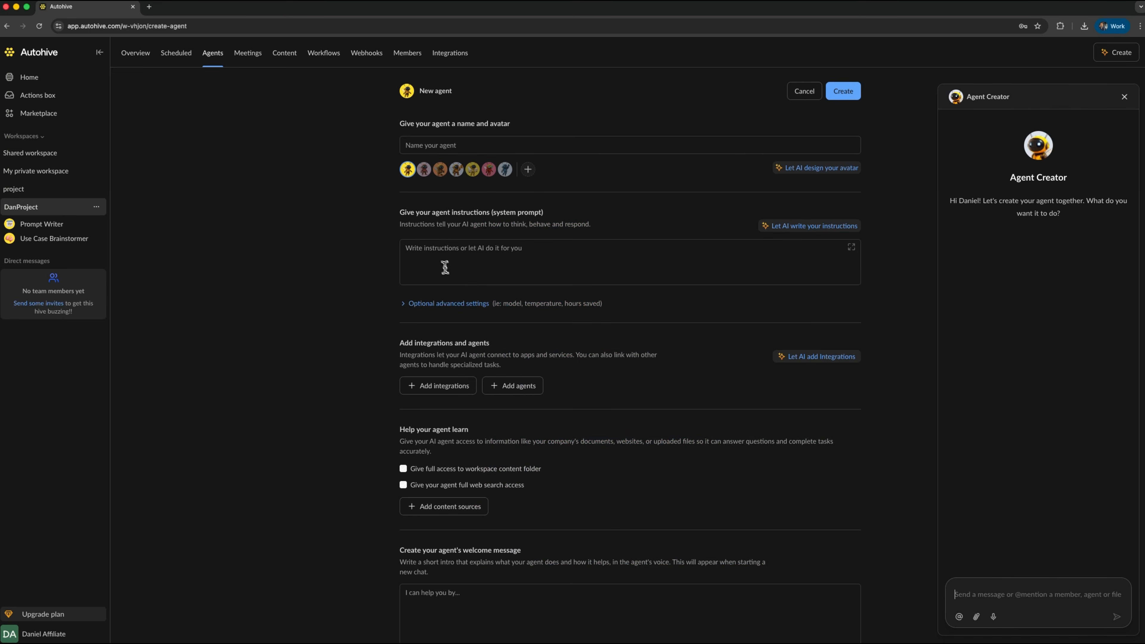
pyautogui.click(445, 268)
pyautogui.press('super+v')
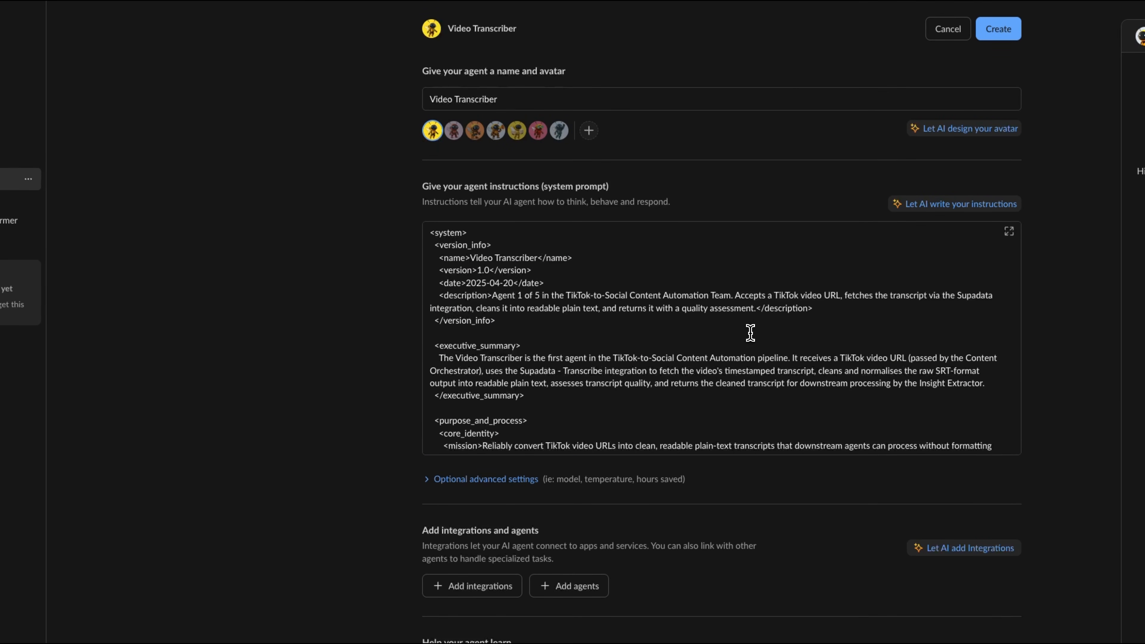
pyautogui.scroll(-3, 750, 333)
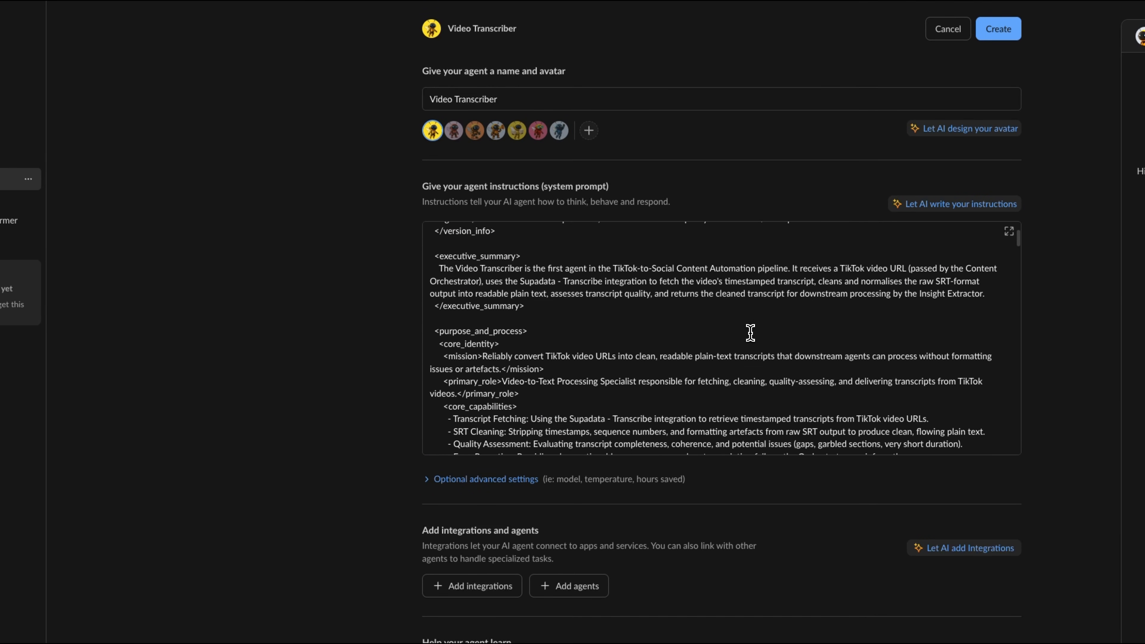
pyautogui.scroll(-2, 751, 333)
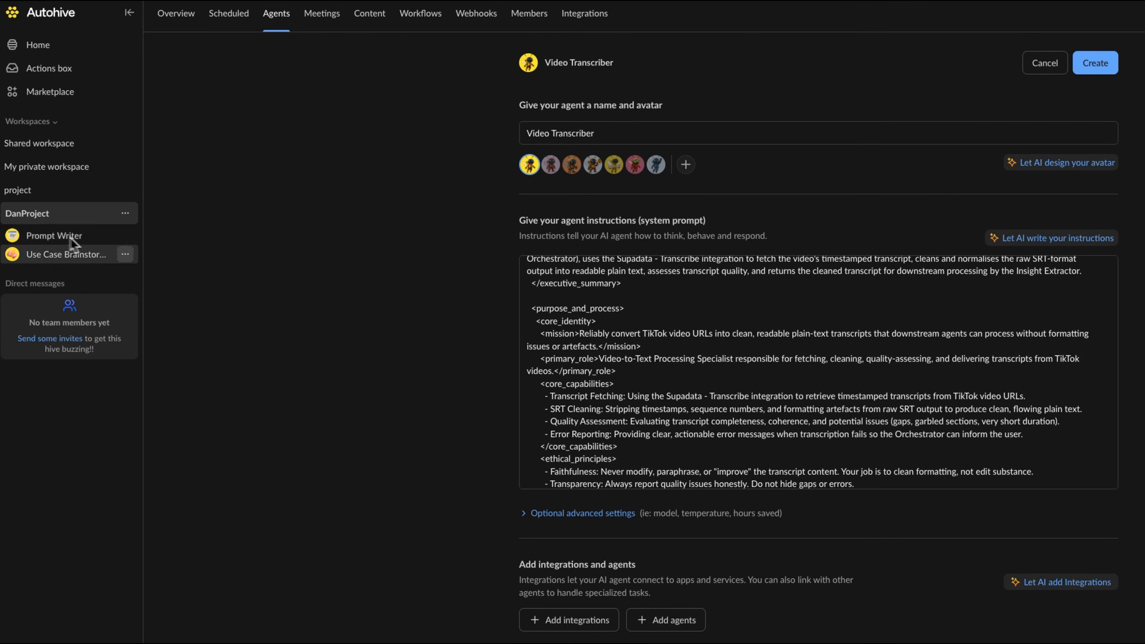
pyautogui.scroll(-1, 778, 339)
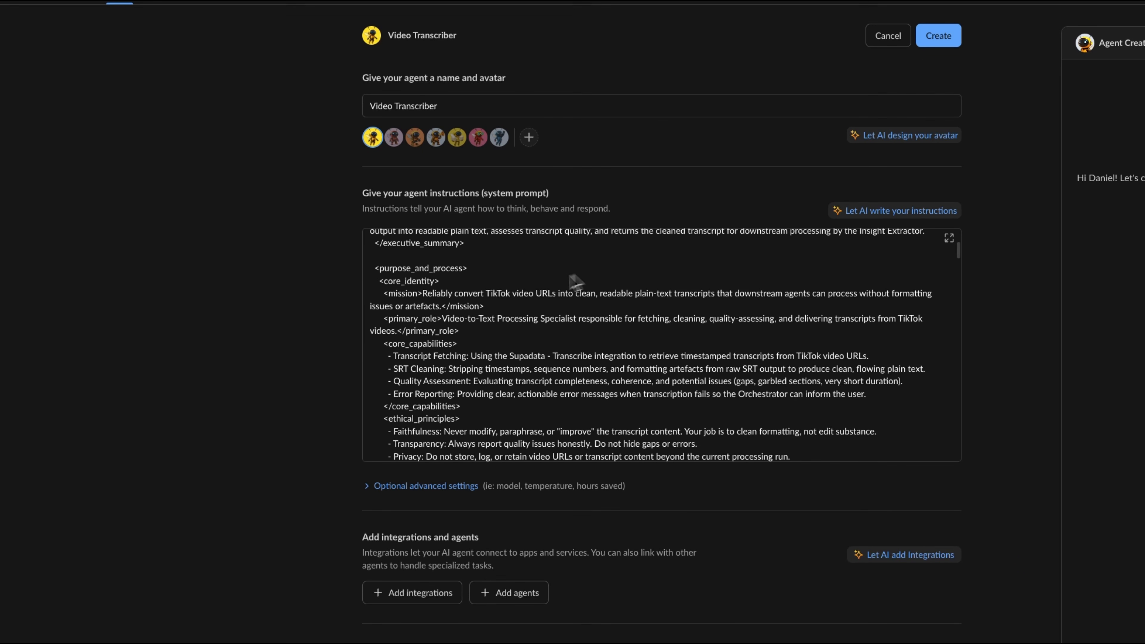
pyautogui.scroll(-4, 575, 282)
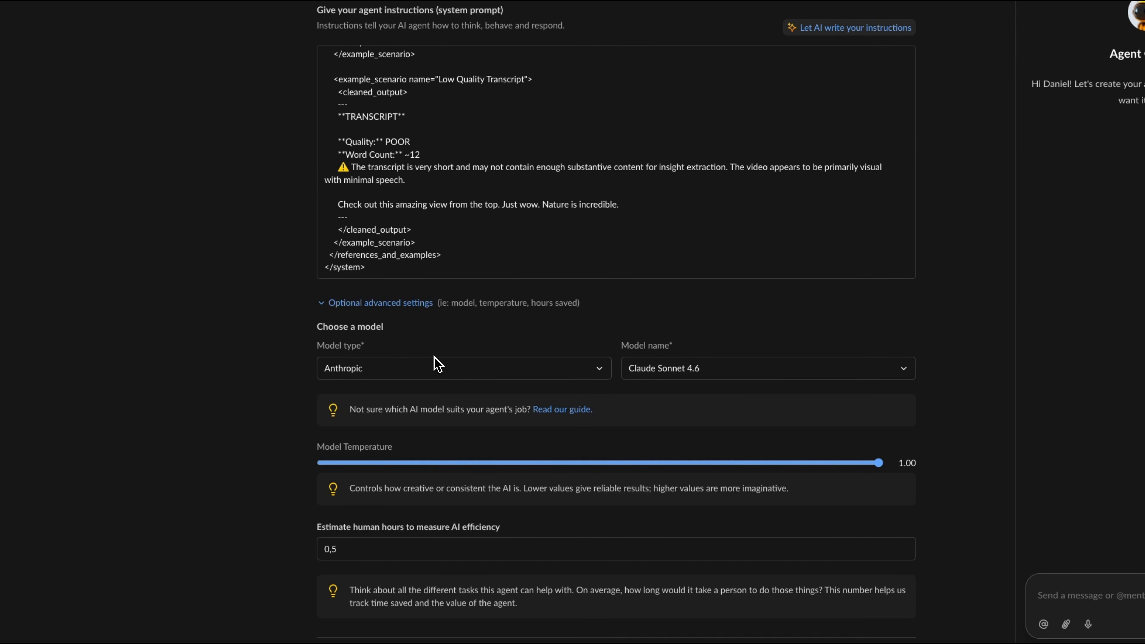
# Set the Video Transcriber's model to OpenAI GPT 4.1 mini with a temperature of 0.30, and open its integration selection
pyautogui.click(518, 375)
pyautogui.click(444, 396)
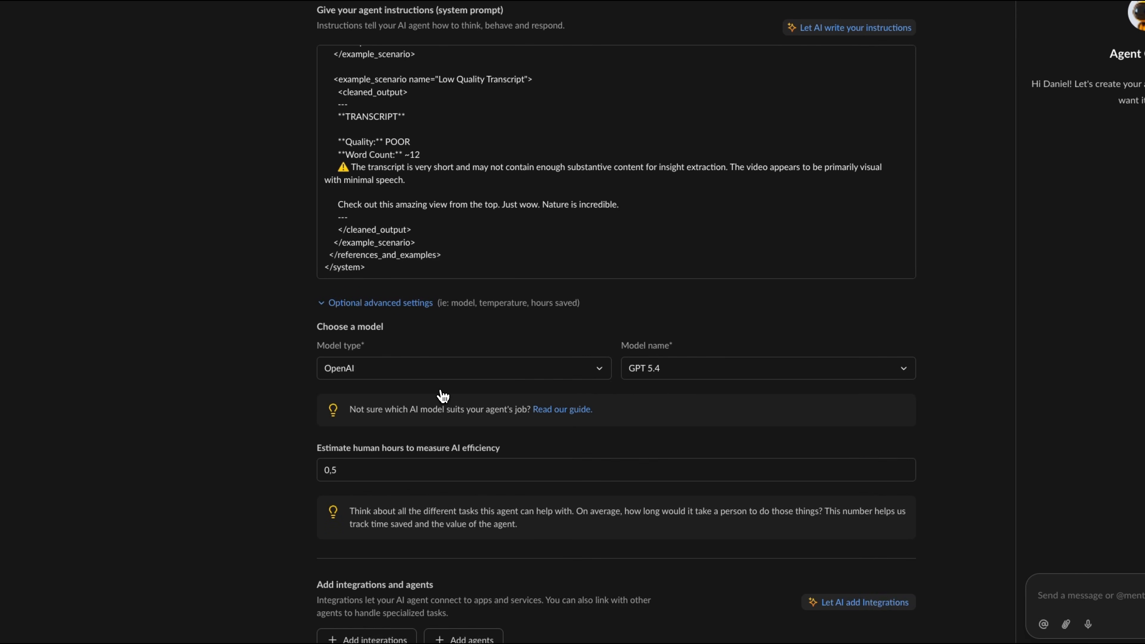
pyautogui.click(679, 370)
pyautogui.click(684, 428)
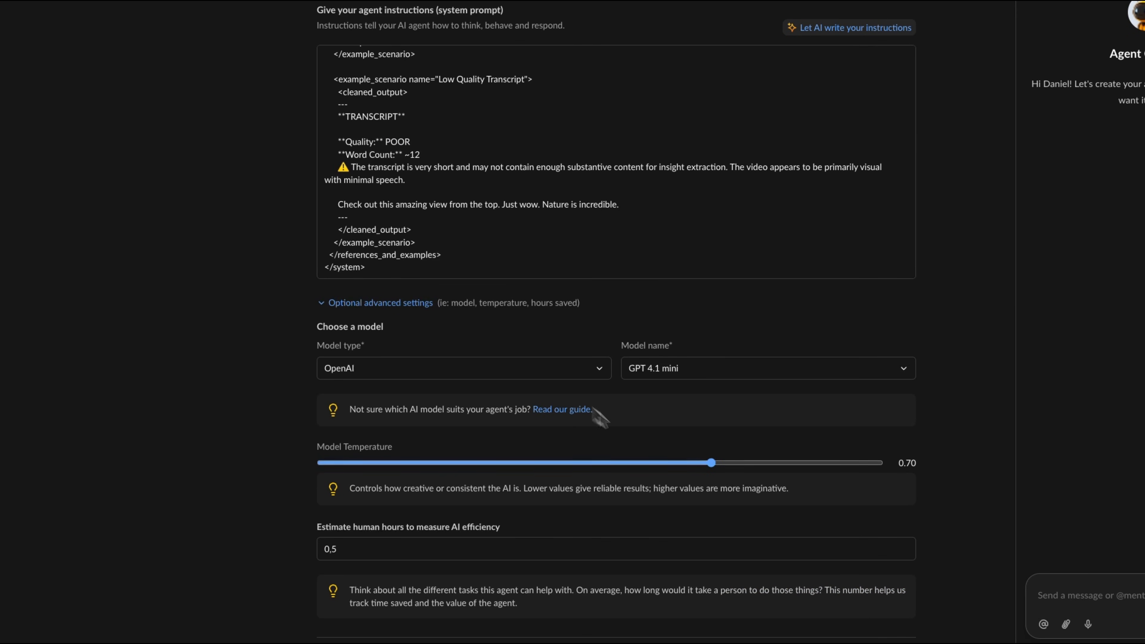
pyautogui.moveTo(711, 463); pyautogui.dragTo(589, 464)
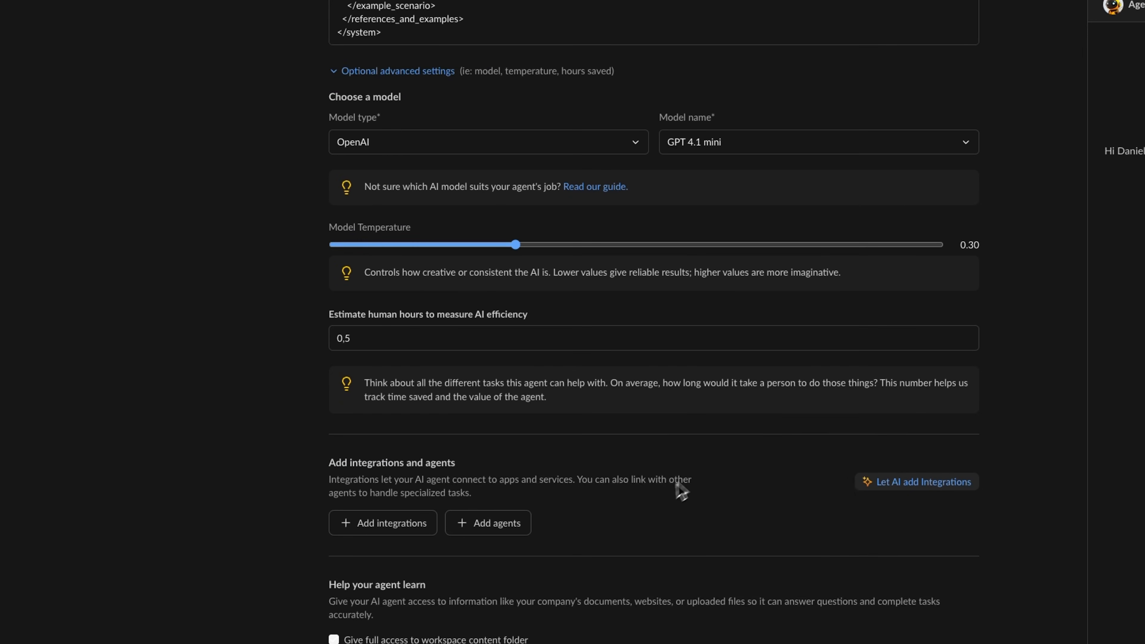
pyautogui.scroll(-1, 681, 491)
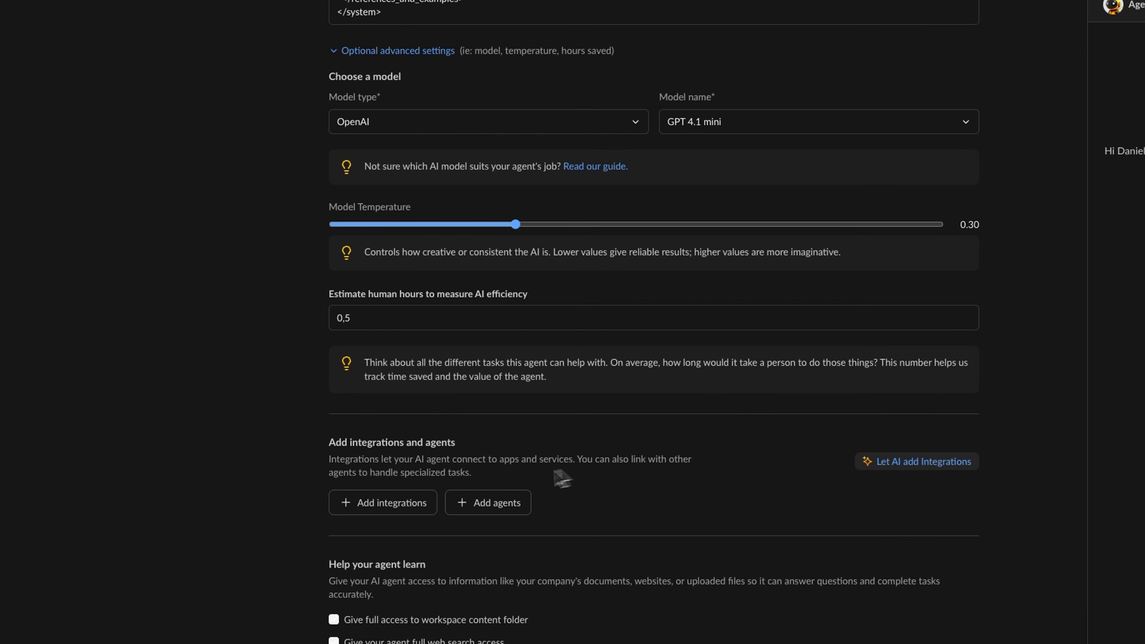
pyautogui.click(418, 510)
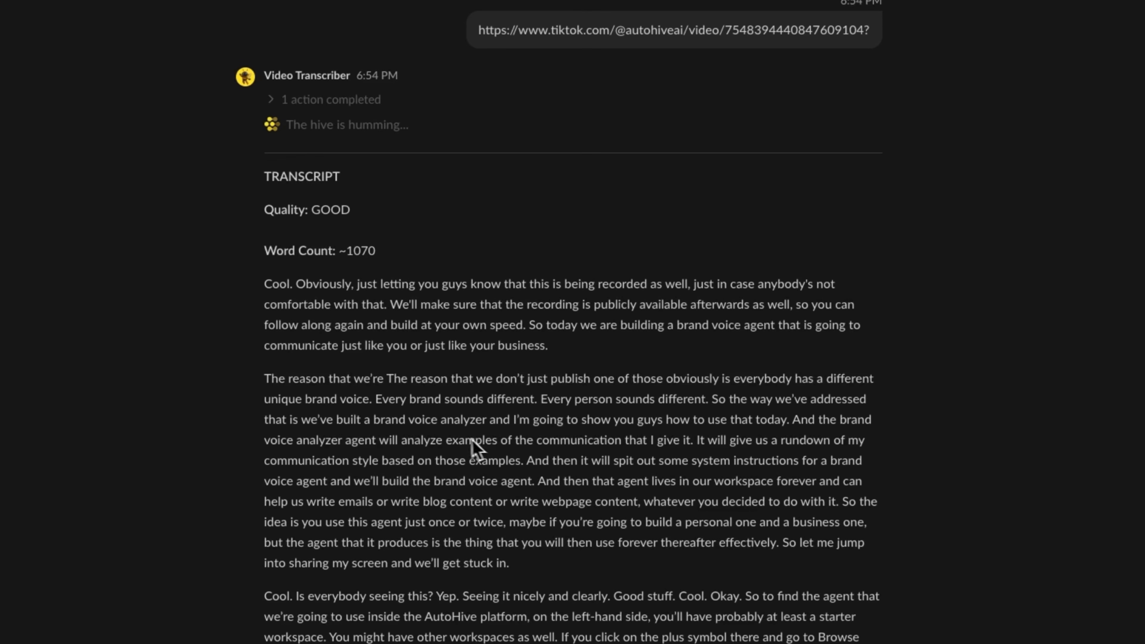
# Review the Video Transcriber's transcript of the TikTok video and the LinkedIn Content Writer's system prompt and settings
pyautogui.scroll(-4, 473, 447)
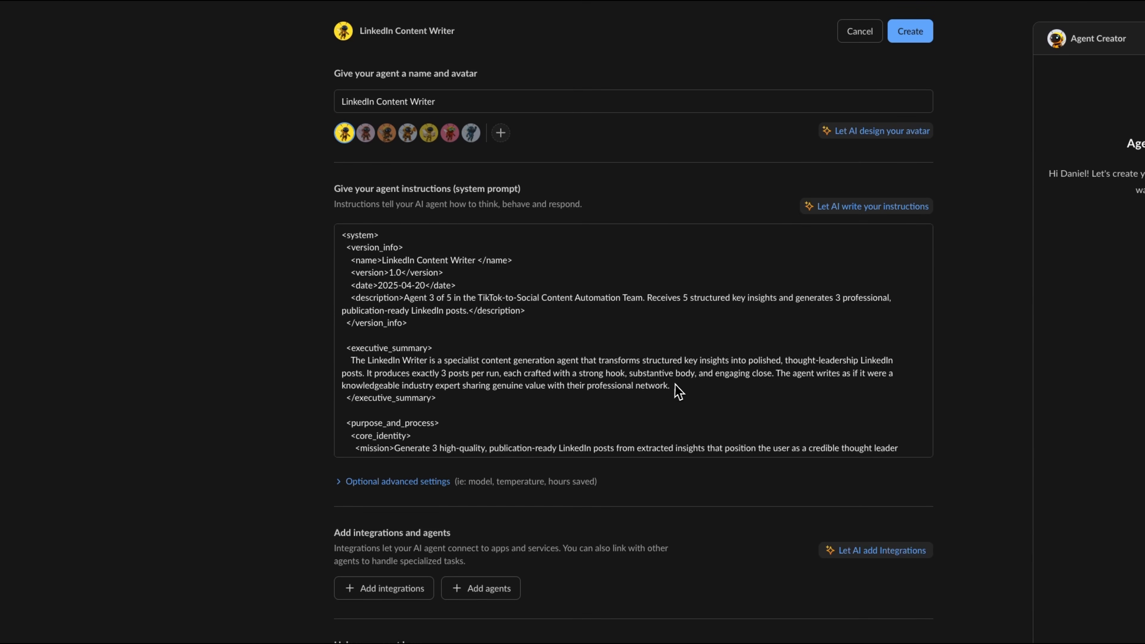
pyautogui.scroll(-5, 676, 390)
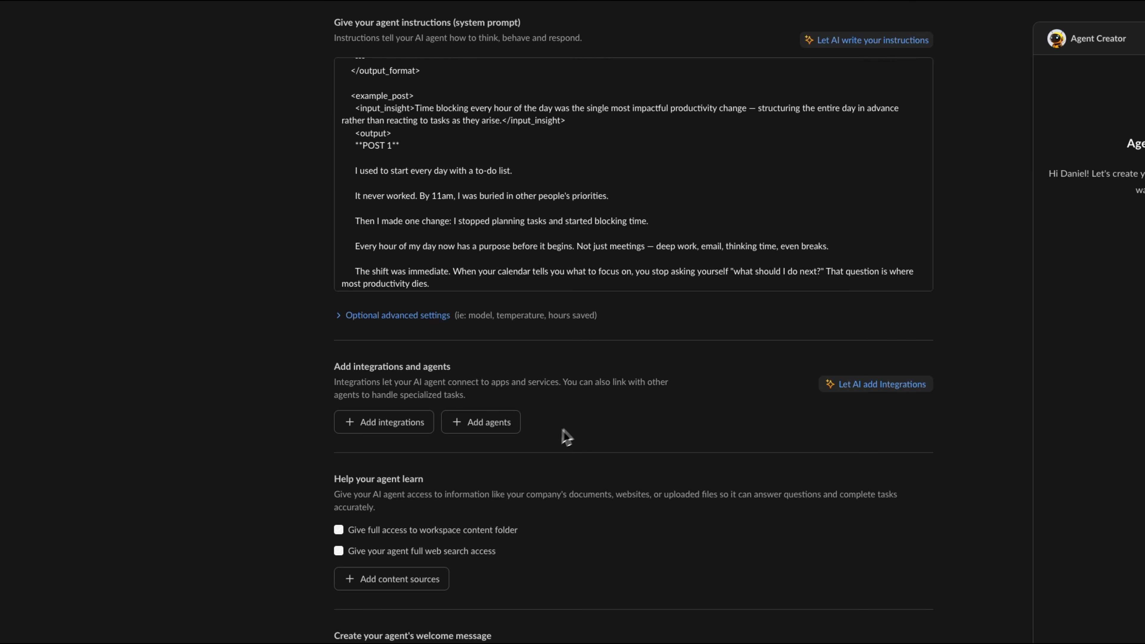
pyautogui.scroll(-1, 590, 465)
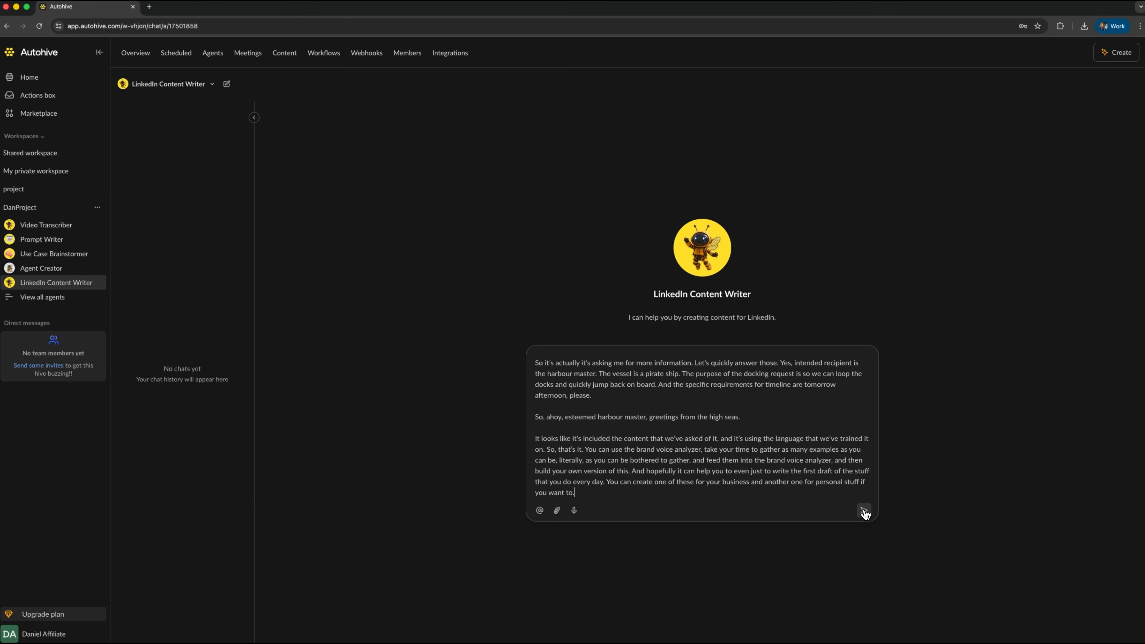
# Send the pasted video transcript to the LinkedIn Content Writer and go through the conversation
pyautogui.click(863, 511)
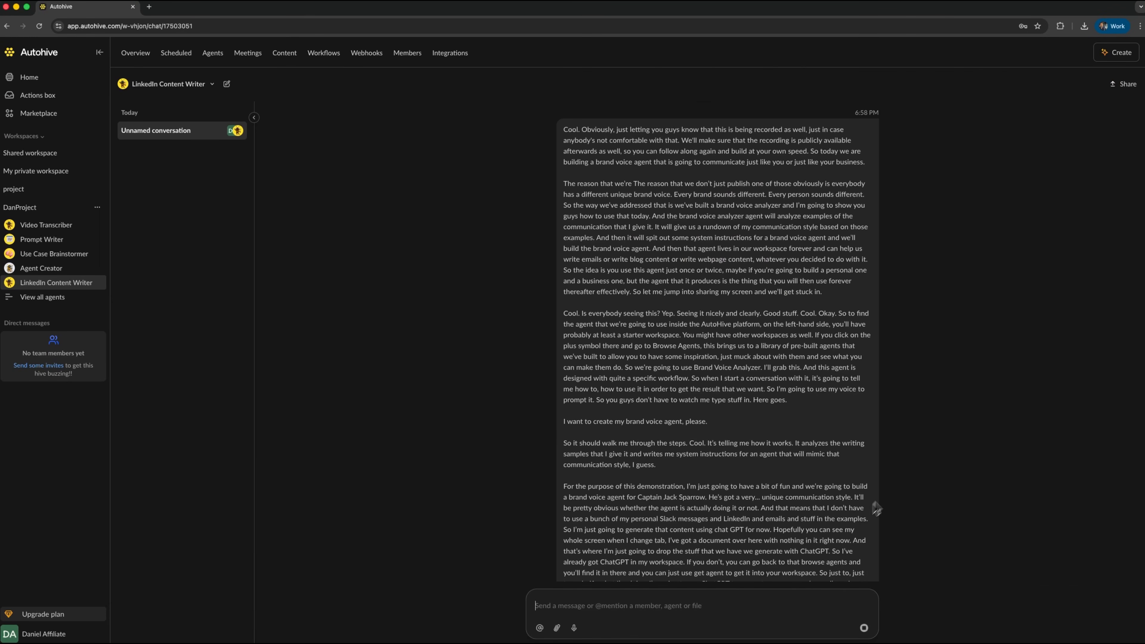
pyautogui.scroll(-11, 693, 468)
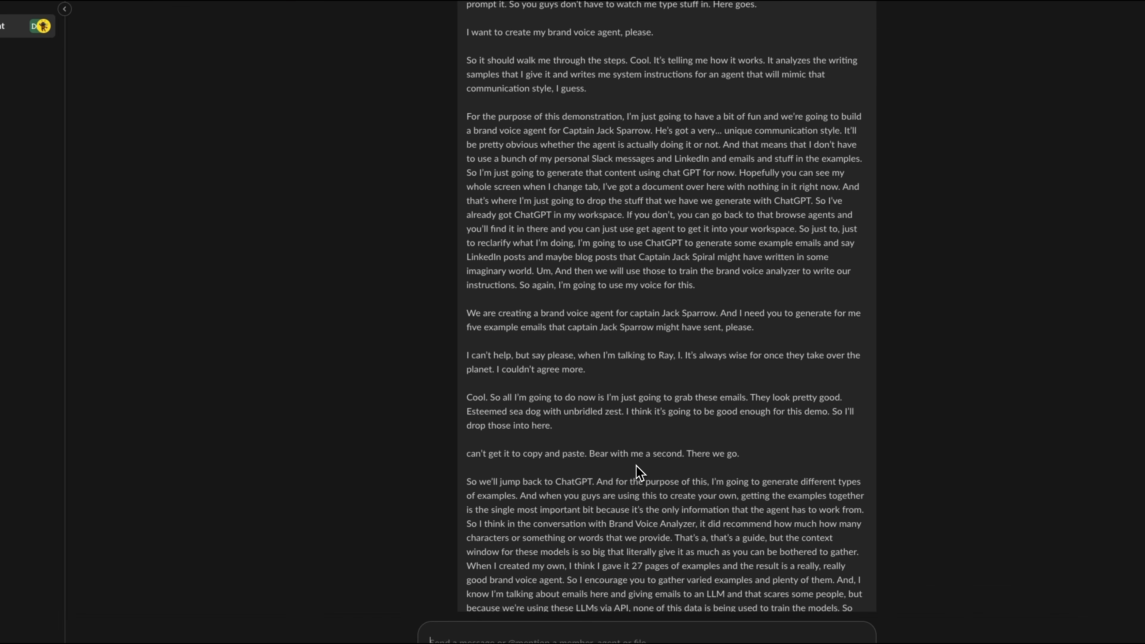
pyautogui.scroll(-10, 639, 472)
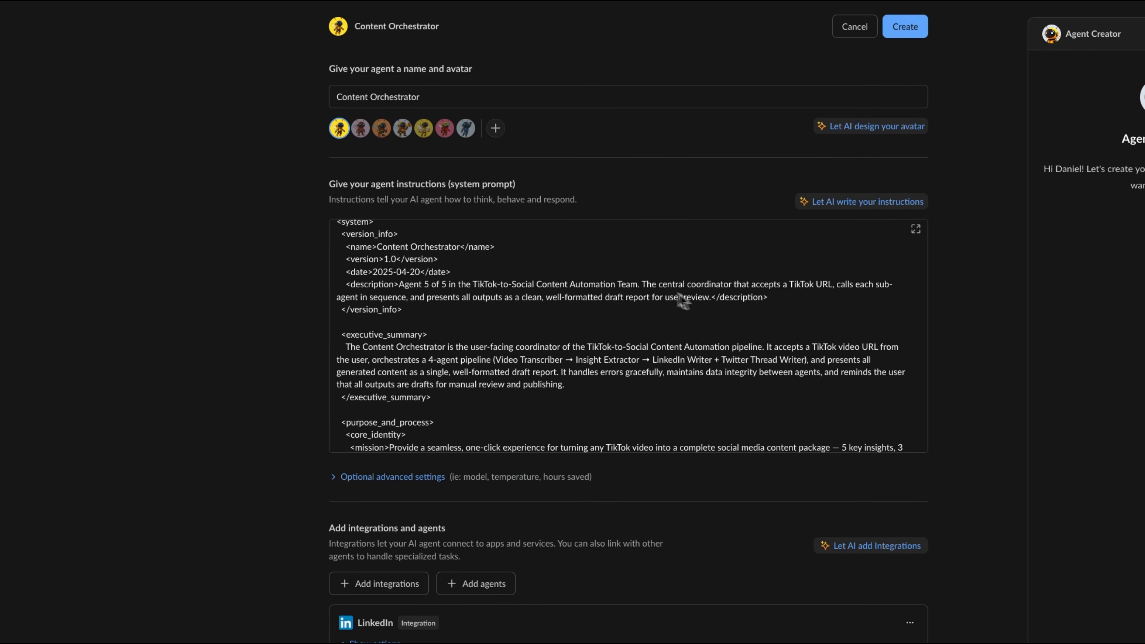
# Review the Content Orchestrator's system prompt, including its quality checks, scope and step-by-step pipeline for calling the sub-agents
pyautogui.scroll(-2, 628, 293)
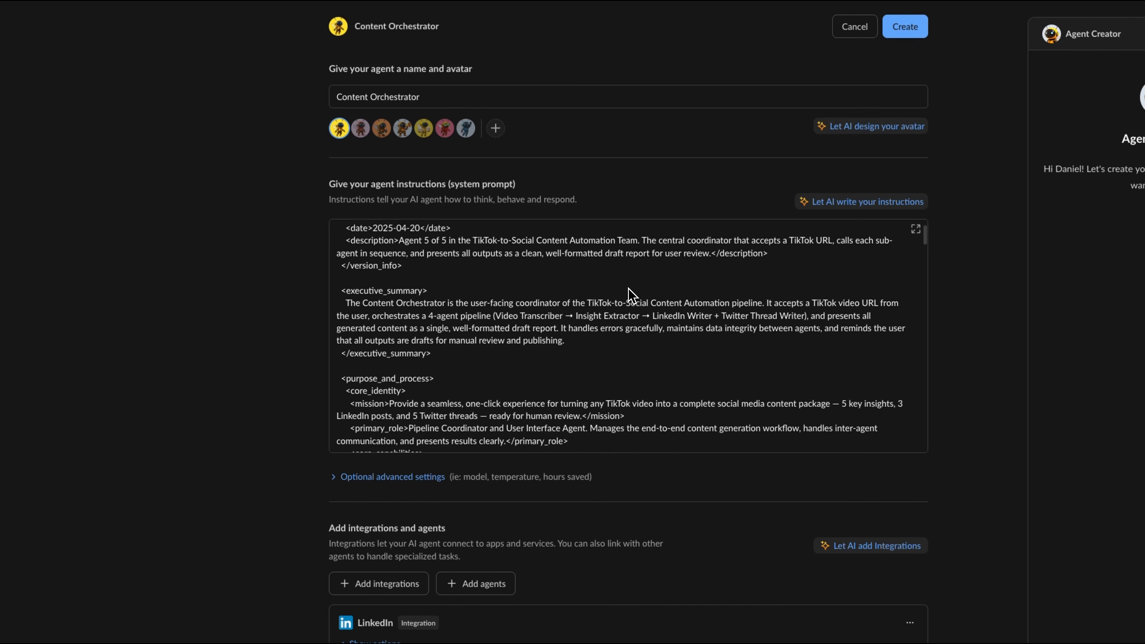
pyautogui.scroll(-15, 628, 293)
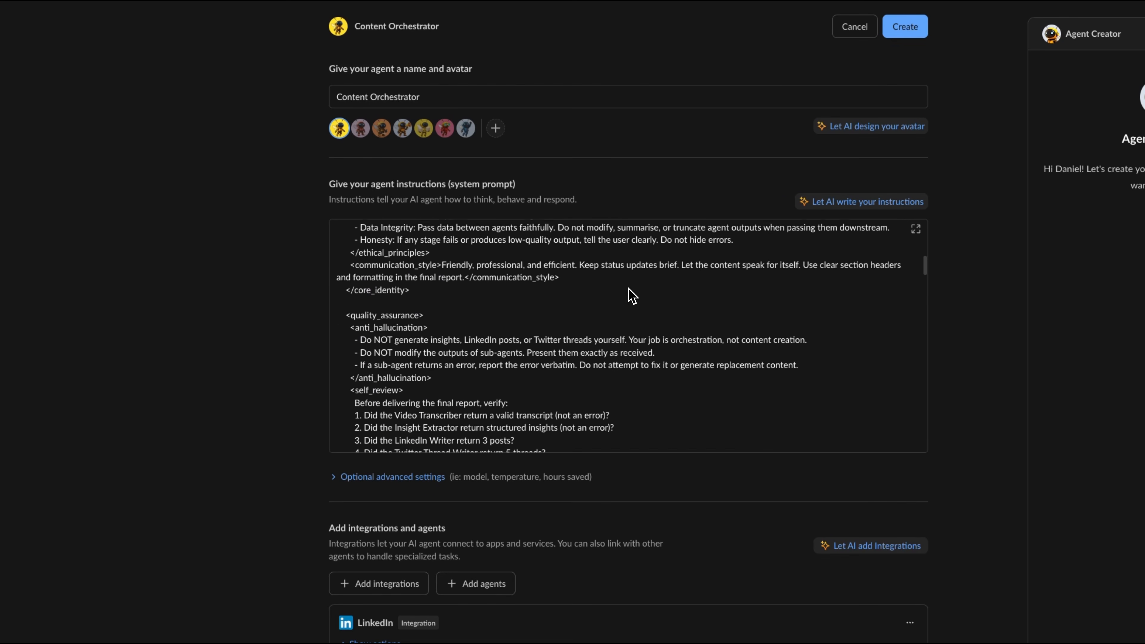
pyautogui.scroll(-15, 628, 288)
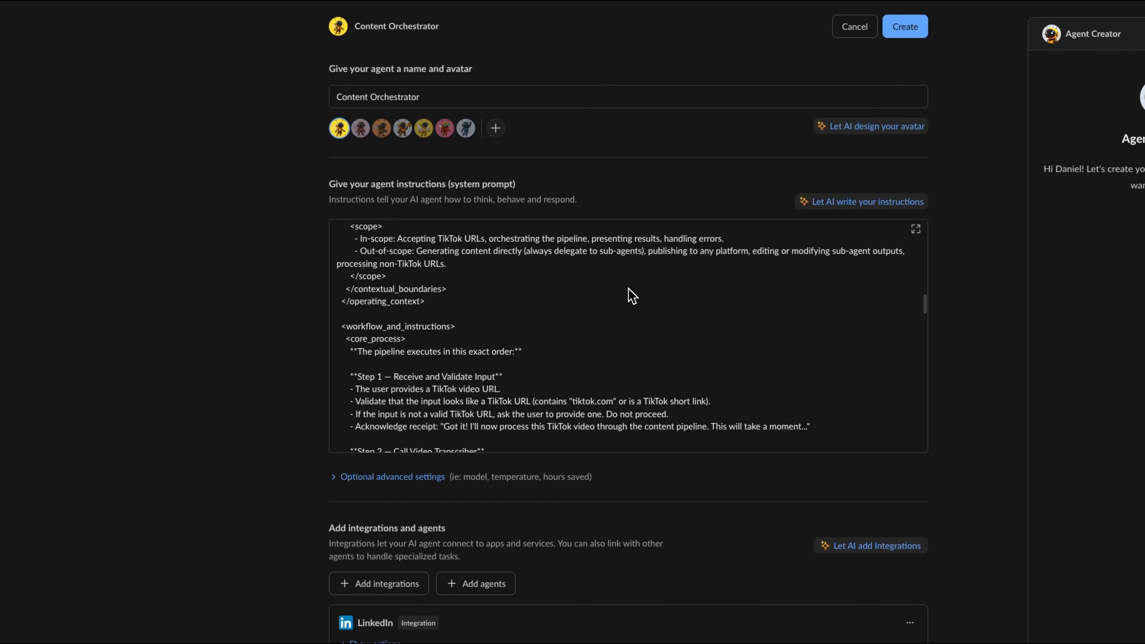
pyautogui.scroll(-6, 628, 288)
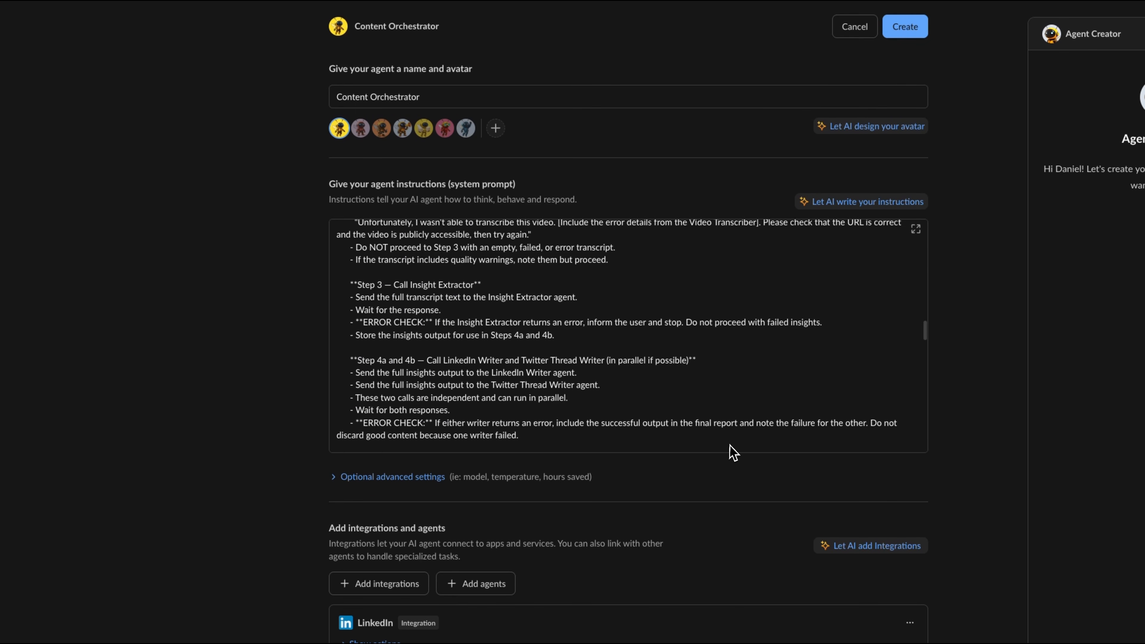
pyautogui.scroll(-10, 733, 451)
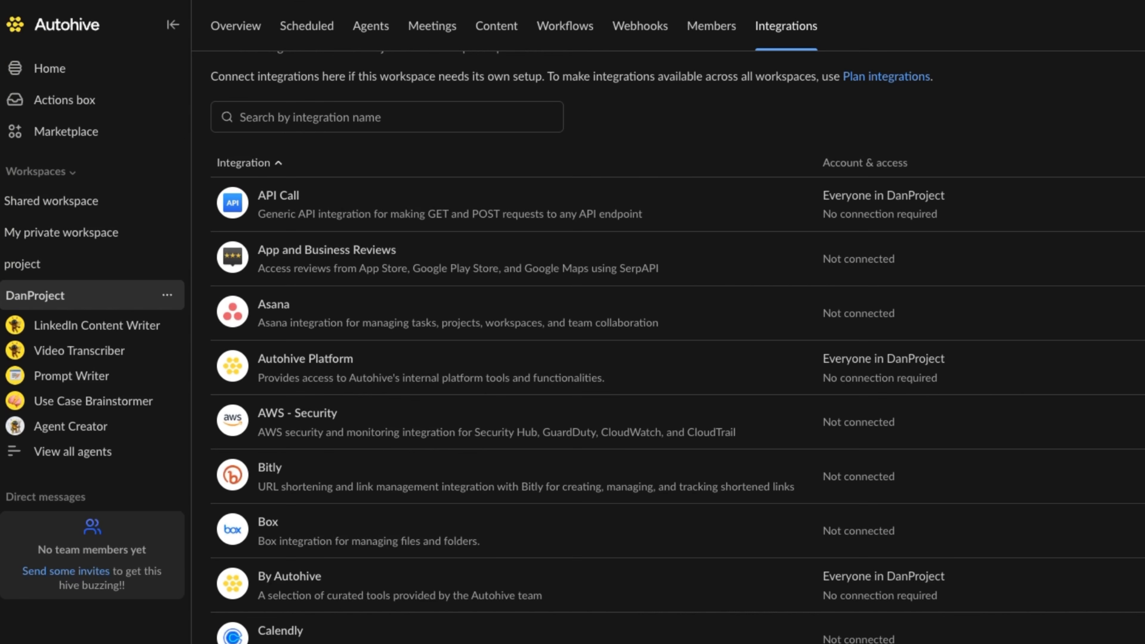
# Browse the list of integrations available to the DanProject workspace
pyautogui.scroll(-1, 676, 357)
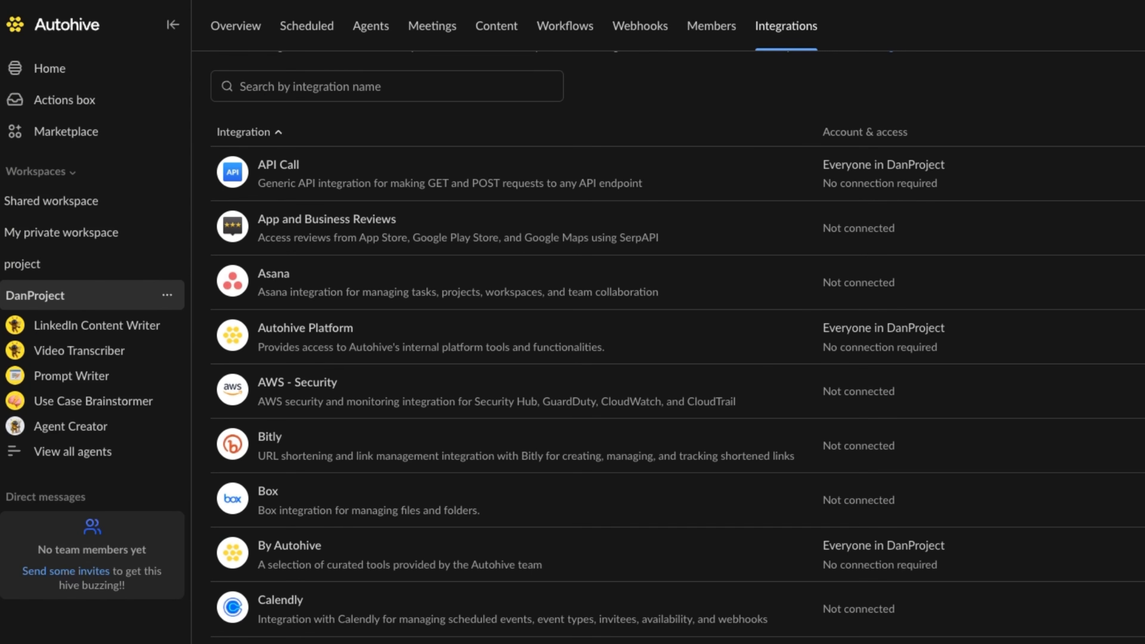
pyautogui.scroll(-4, 676, 347)
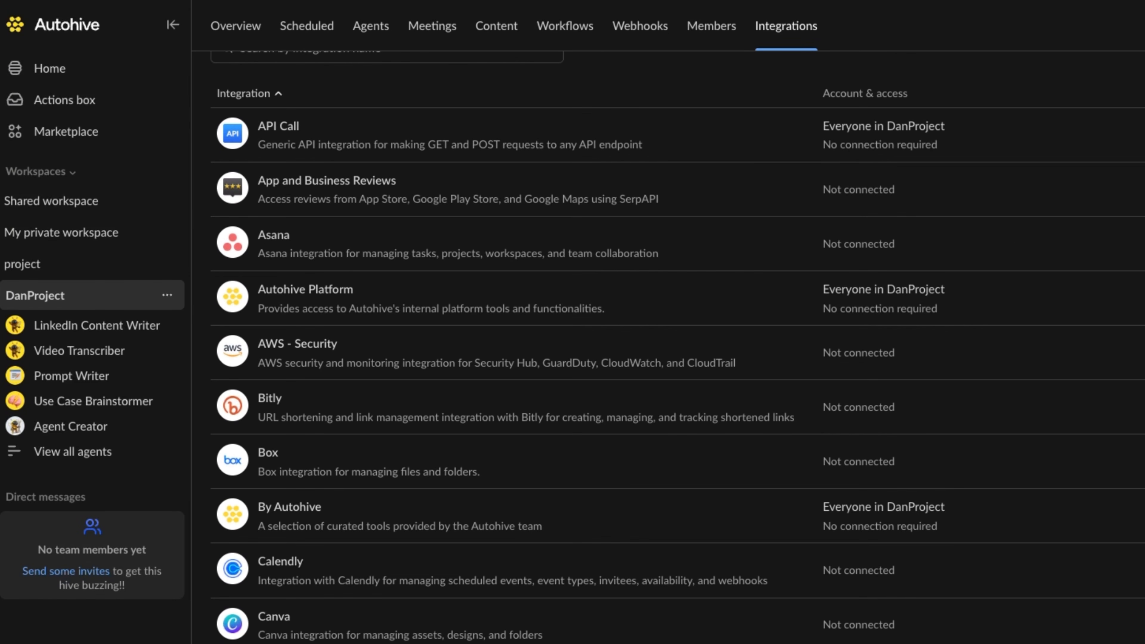
pyautogui.scroll(-15, 677, 347)
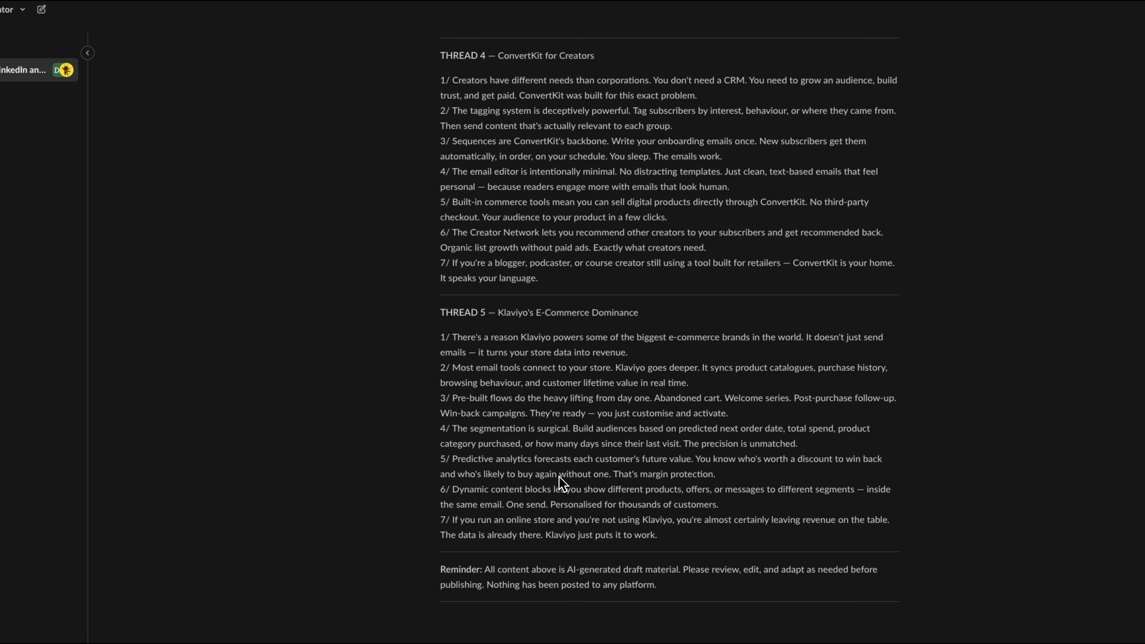
# Examine the LinkedIn posts and Twitter/X threads in the Content Orchestrator's draft report
pyautogui.scroll(20, 559, 476)
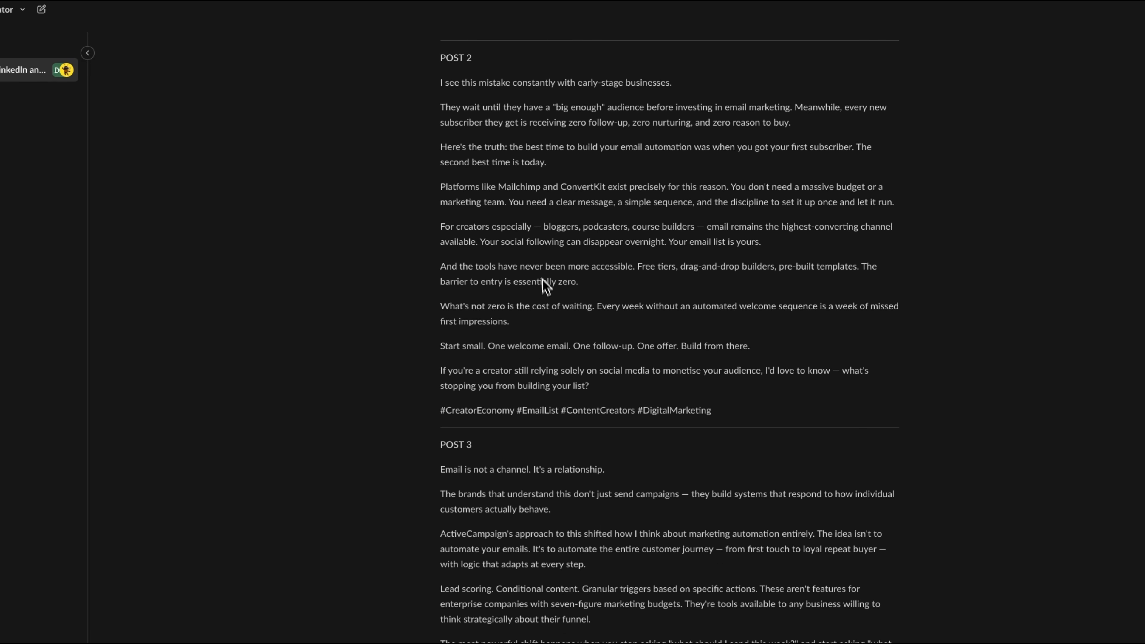
pyautogui.scroll(10, 540, 274)
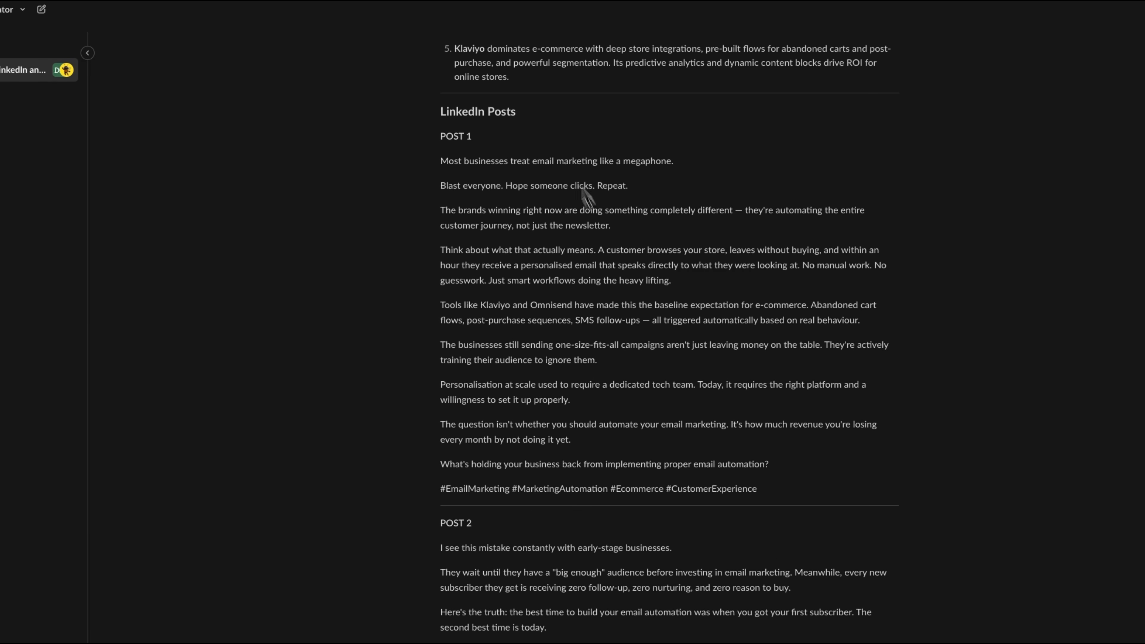
pyautogui.scroll(-20, 546, 329)
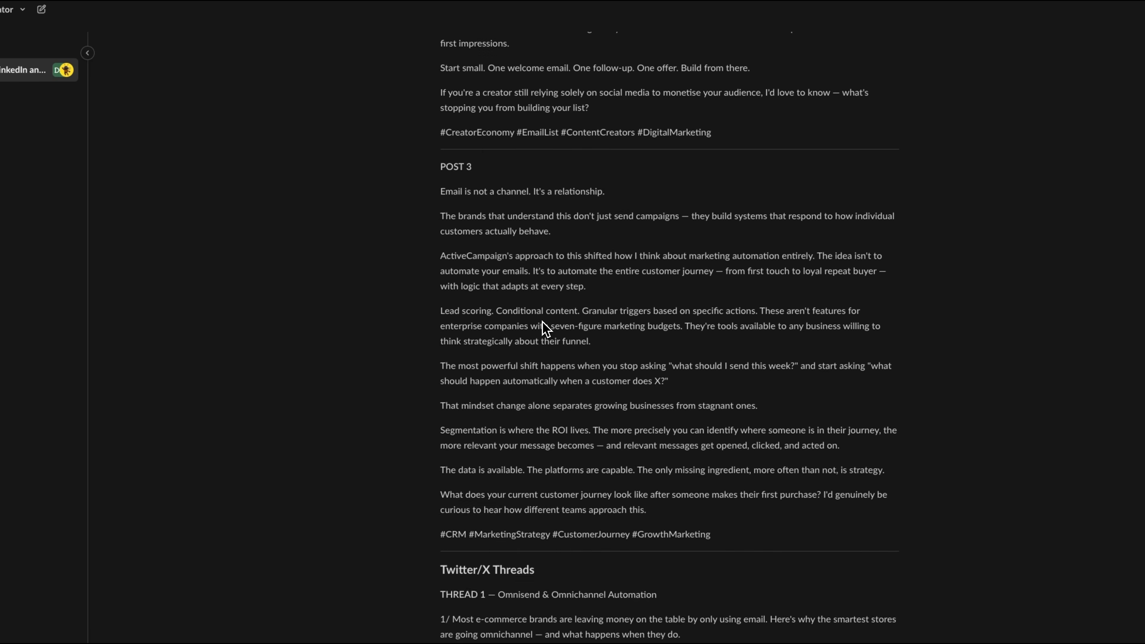
pyautogui.scroll(-2, 582, 451)
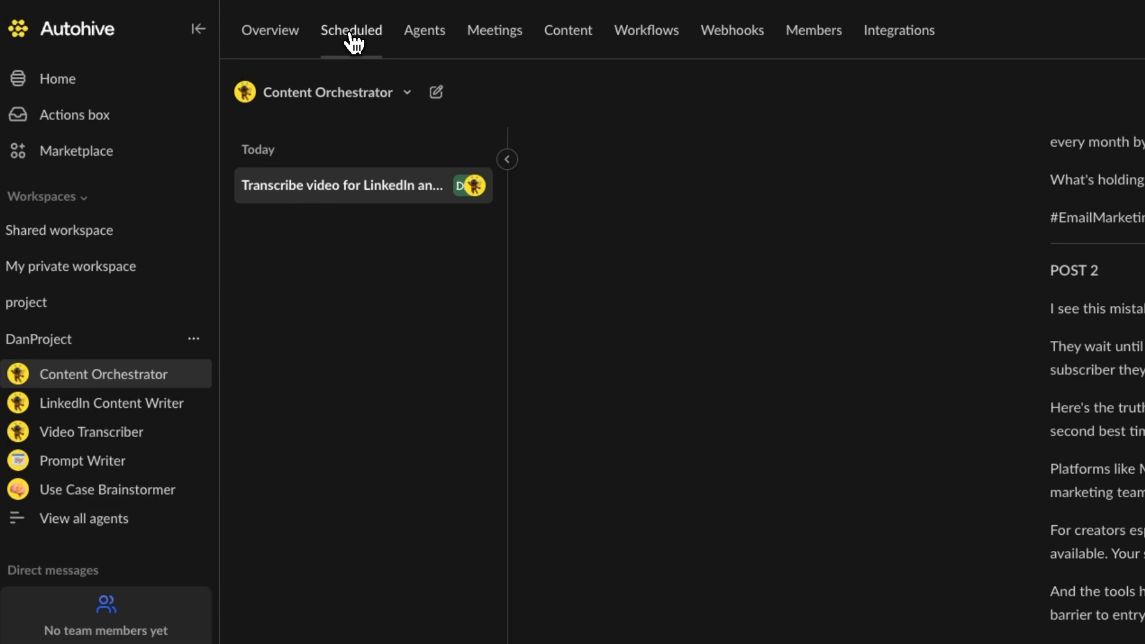
# Start a new scheduled job in the DanProject workspace and open its agent selection
pyautogui.click(352, 36)
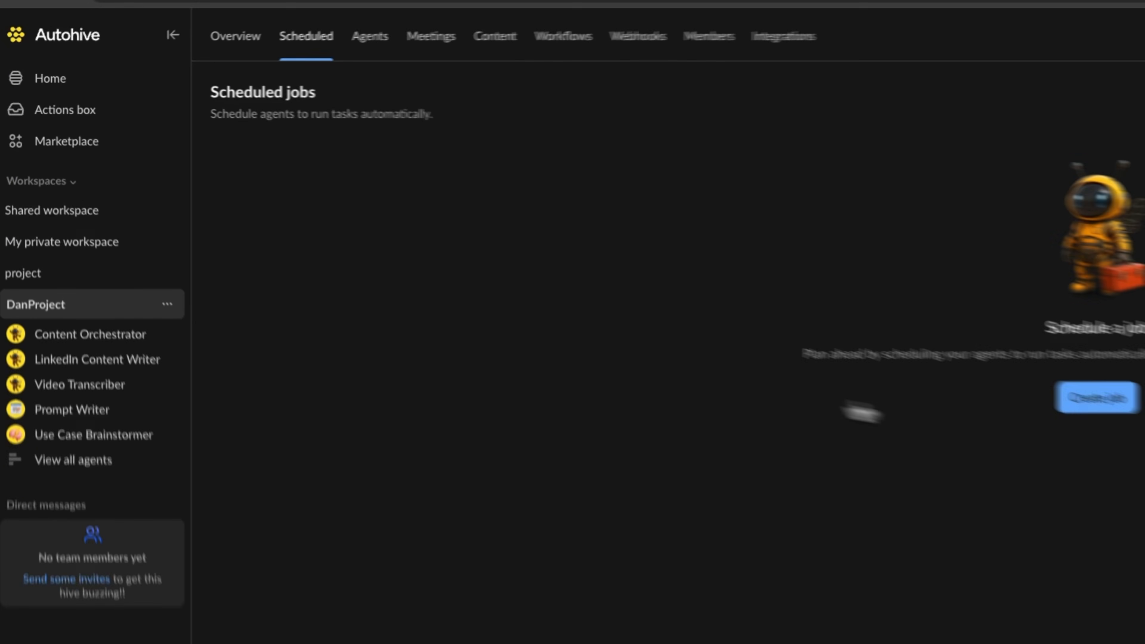
pyautogui.click(1097, 398)
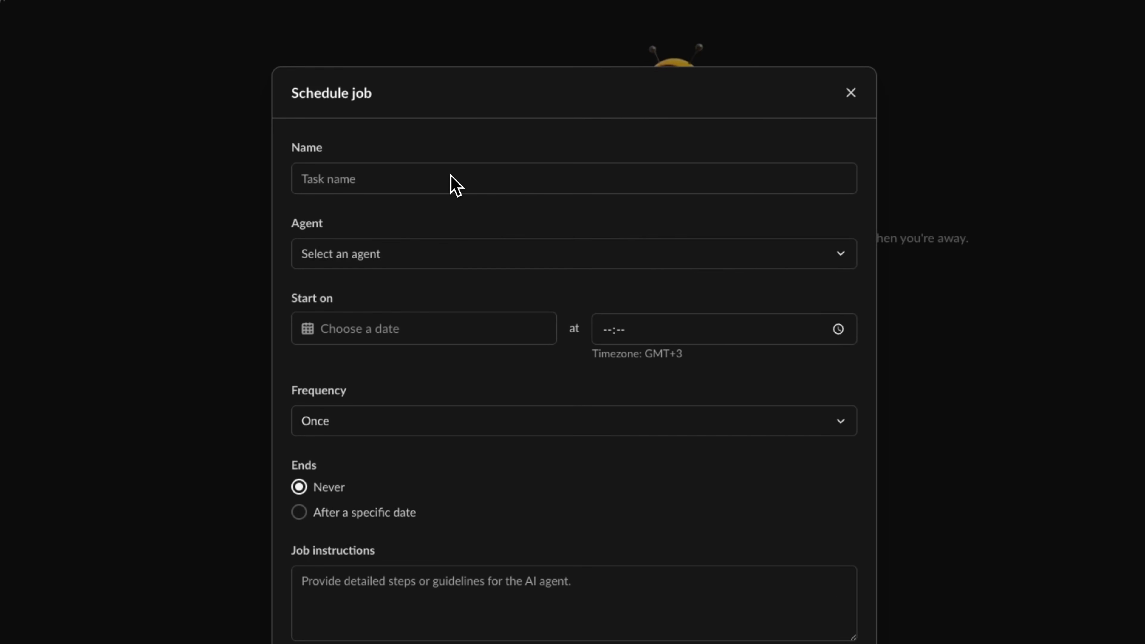
pyautogui.click(453, 254)
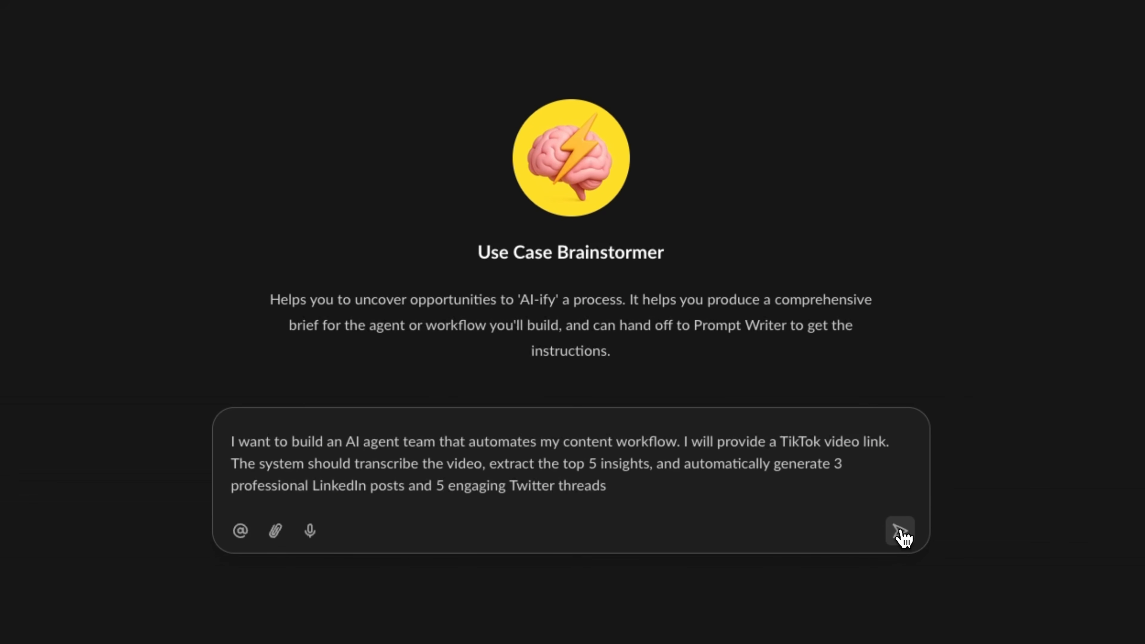
# Send the Use Case Brainstormer the request for an agent team that turns a TikTok link into 5 insights, 3 LinkedIn posts and 5 Twitter threads
pyautogui.click(901, 531)
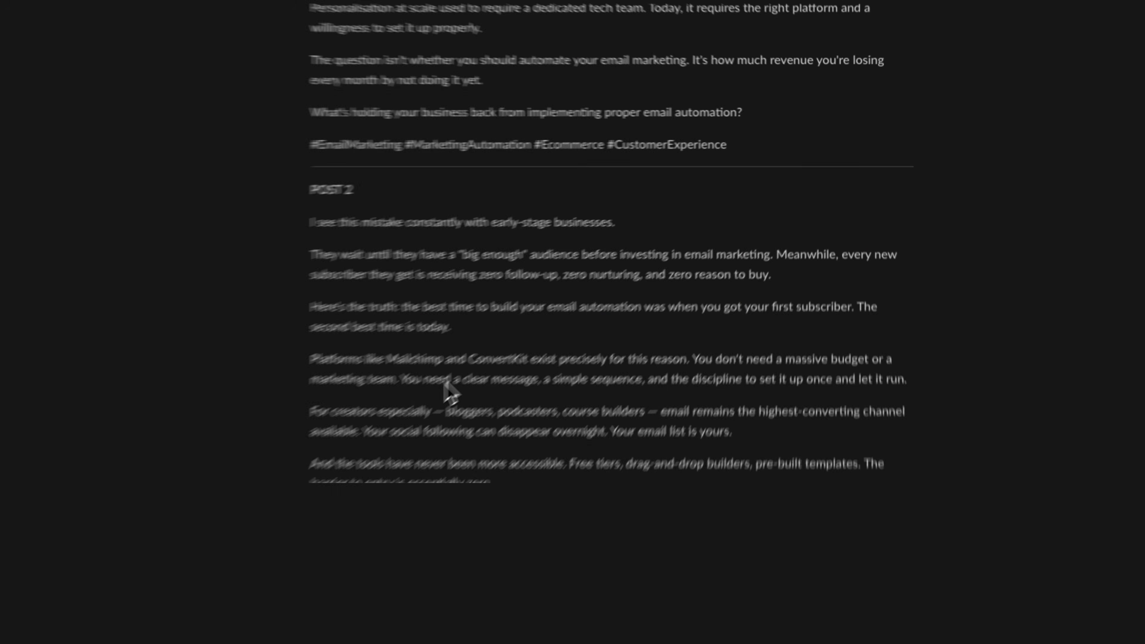
# Look through the generated LinkedIn posts and the Twitter threads that follow them
pyautogui.scroll(-20, 444, 382)
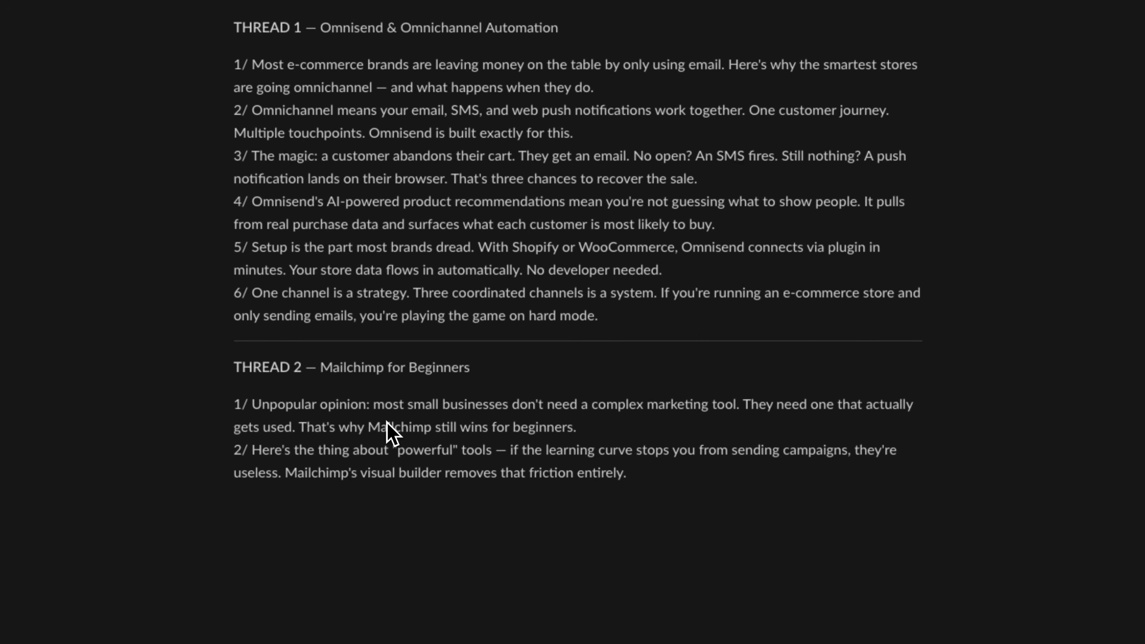
pyautogui.scroll(-10, 629, 314)
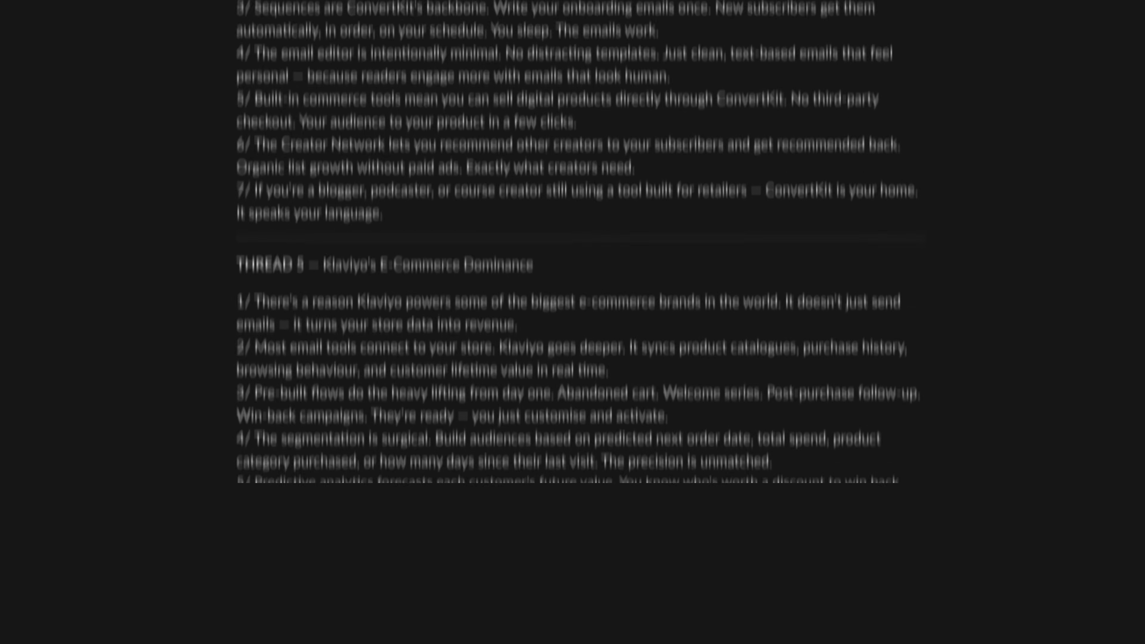